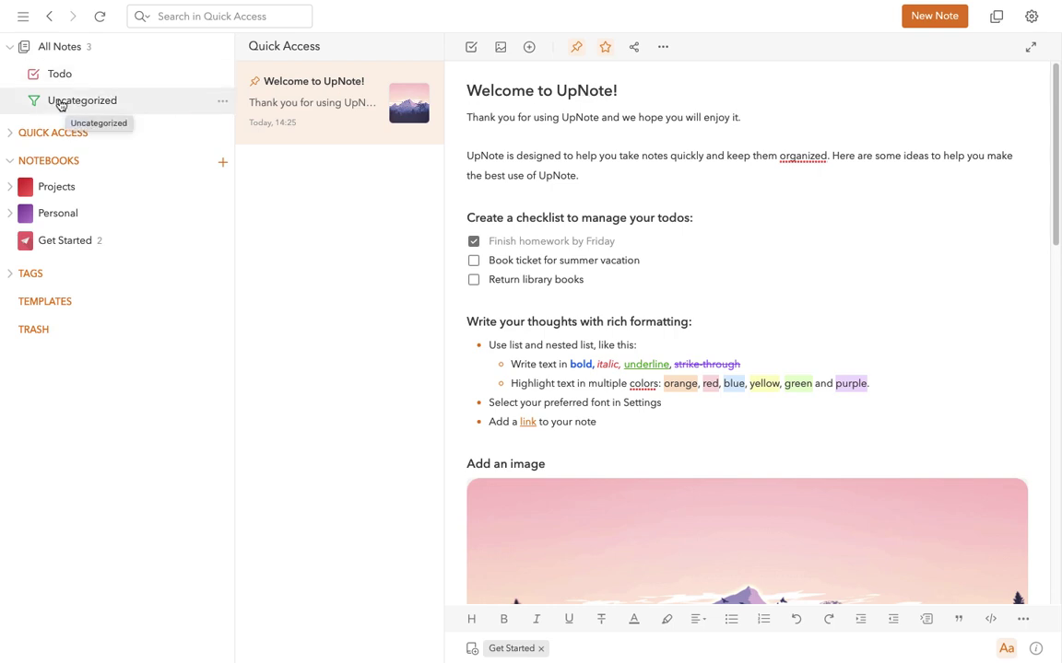
Show the uncategorized notes and look through the notebooks nested under Personal down to Savings, collapsing them again.
click(82, 102)
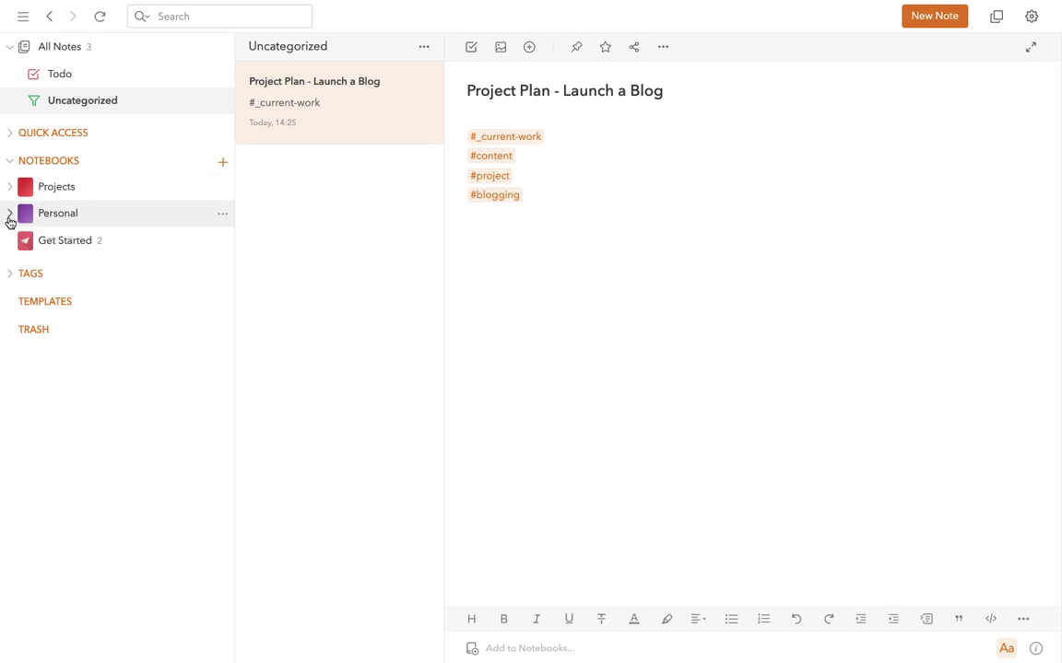
click(9, 218)
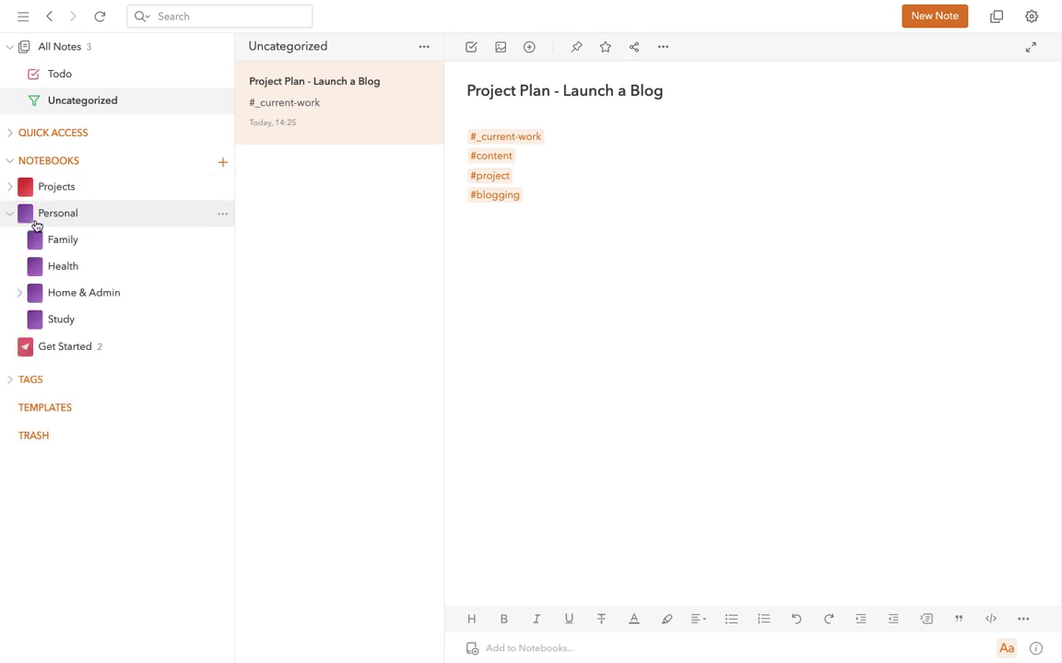
click(20, 294)
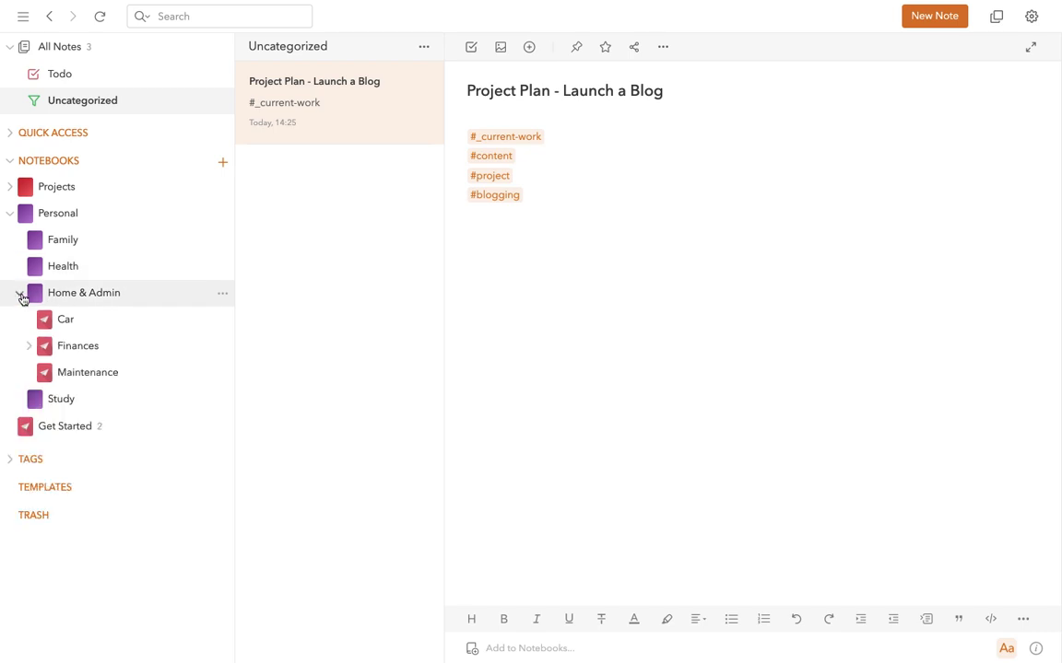
click(29, 347)
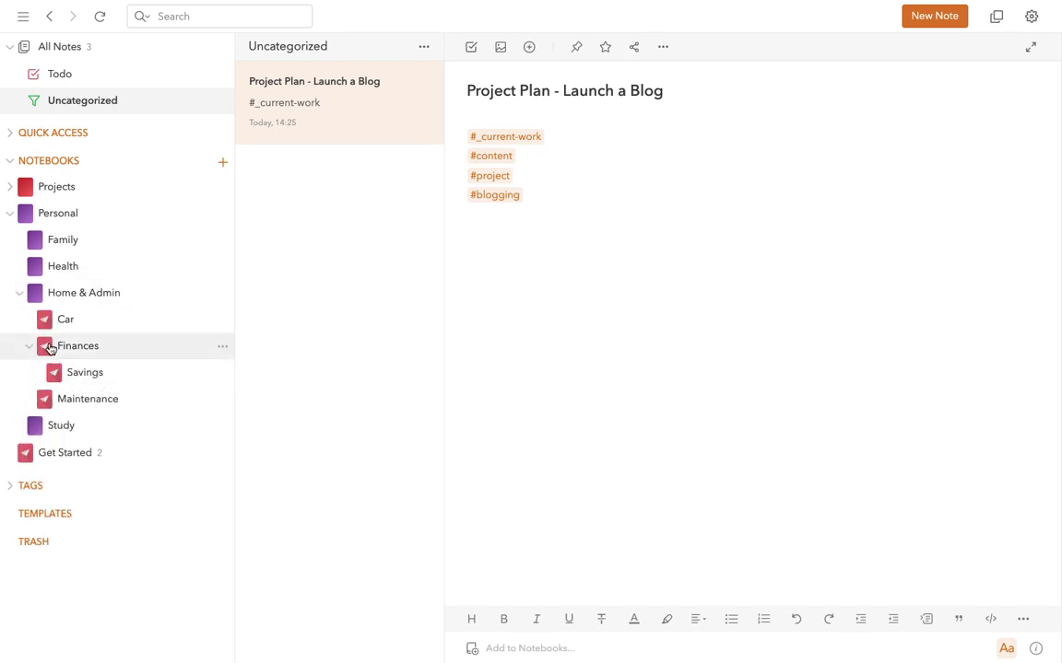
click(31, 348)
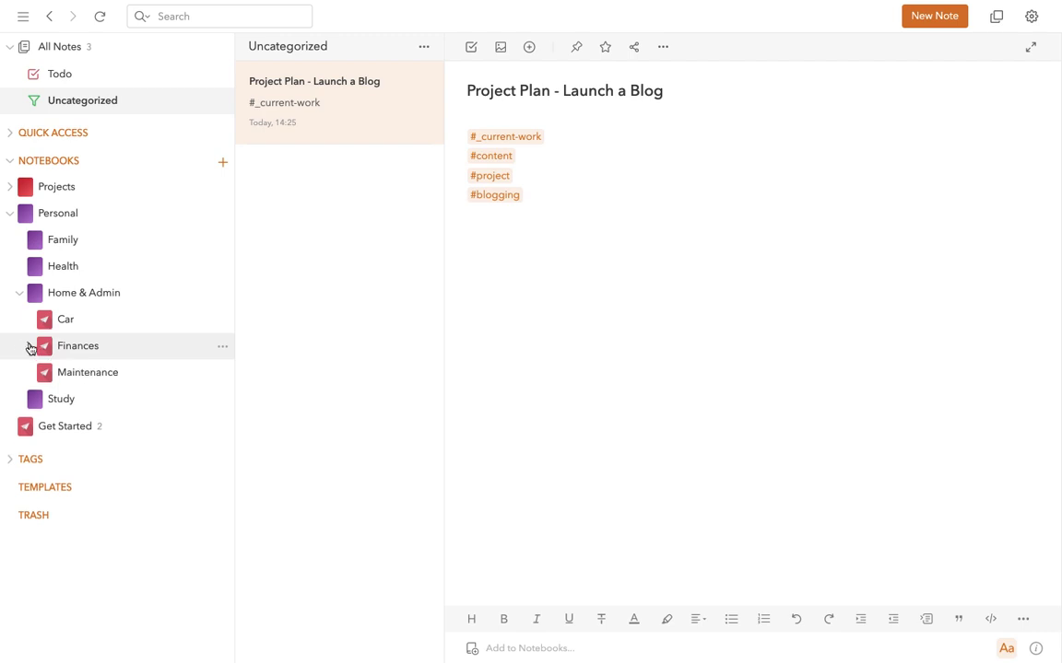
click(19, 295)
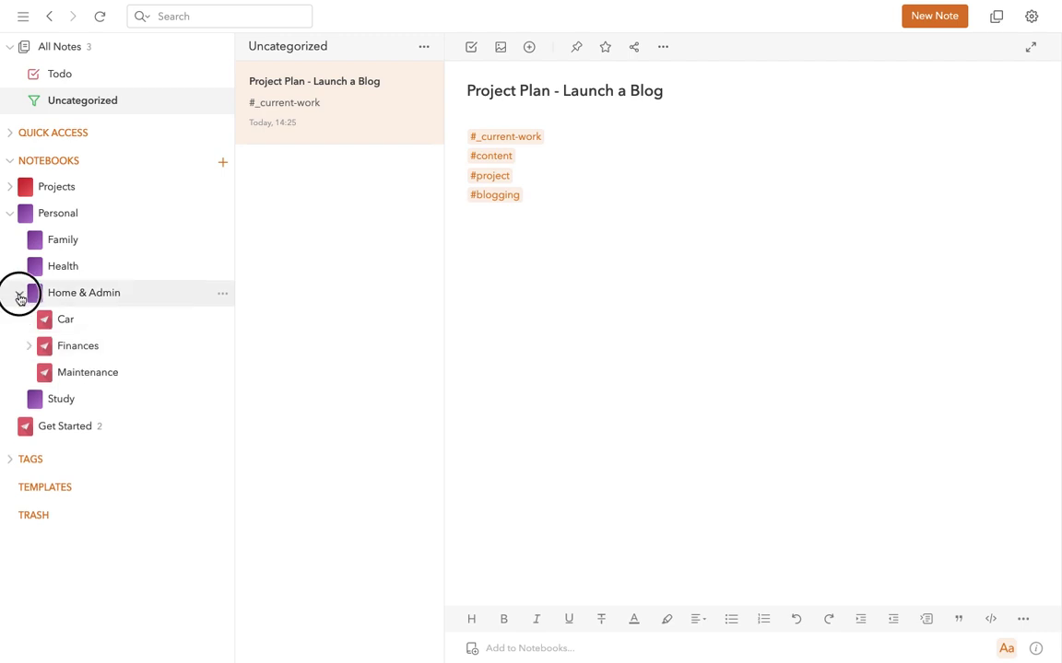
click(9, 219)
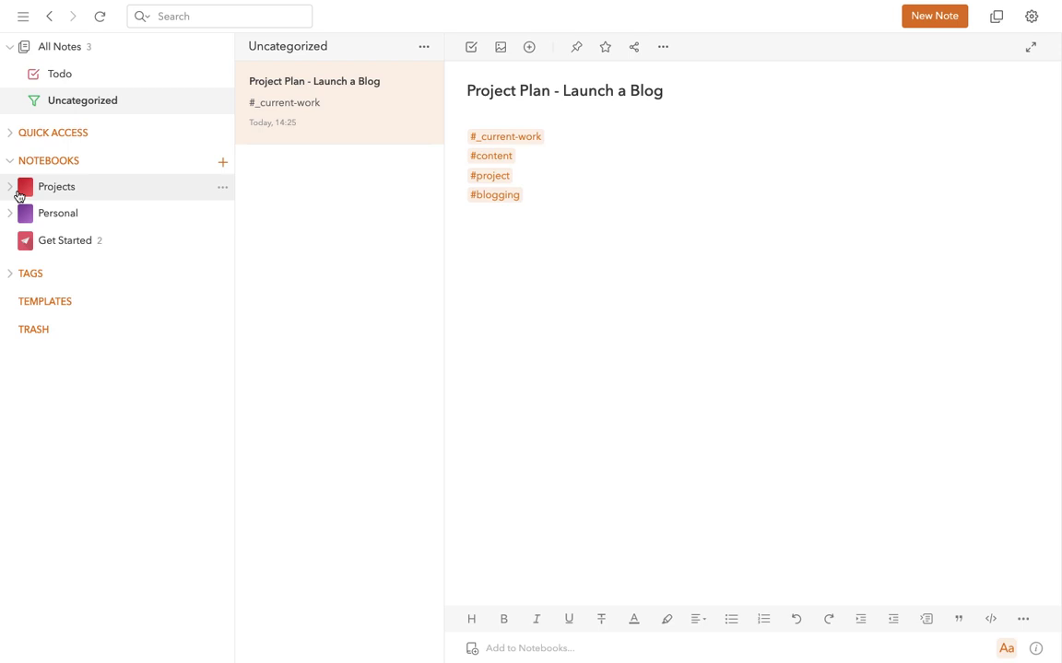
Expand the Projects and Personal notebooks, including Home & Admin and Finances, to show the full hierarchy.
click(9, 187)
click(9, 268)
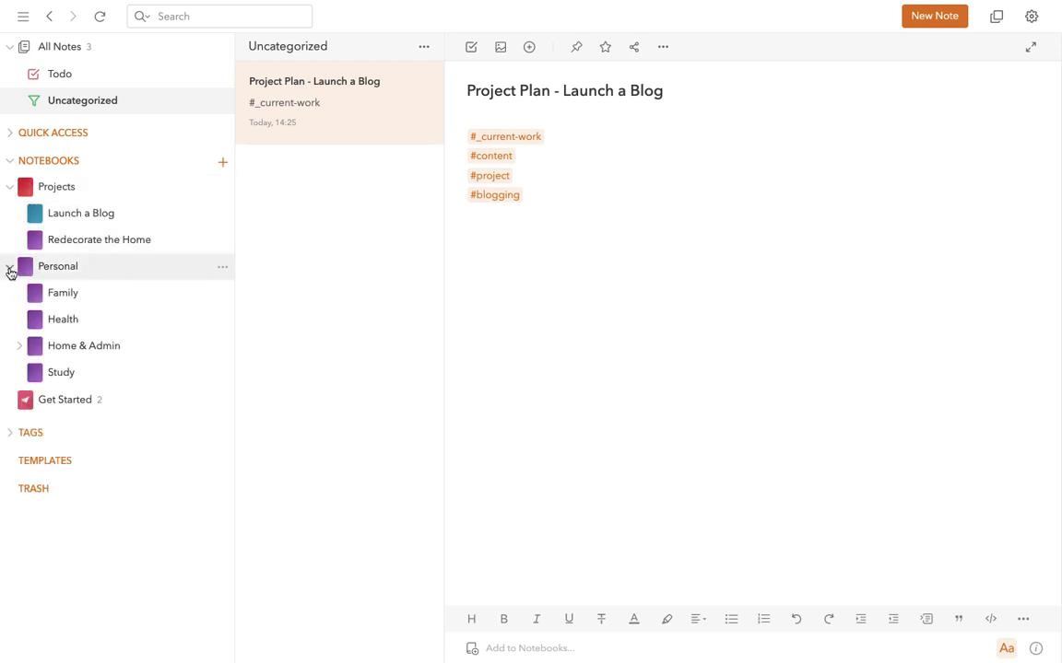
click(19, 346)
click(28, 399)
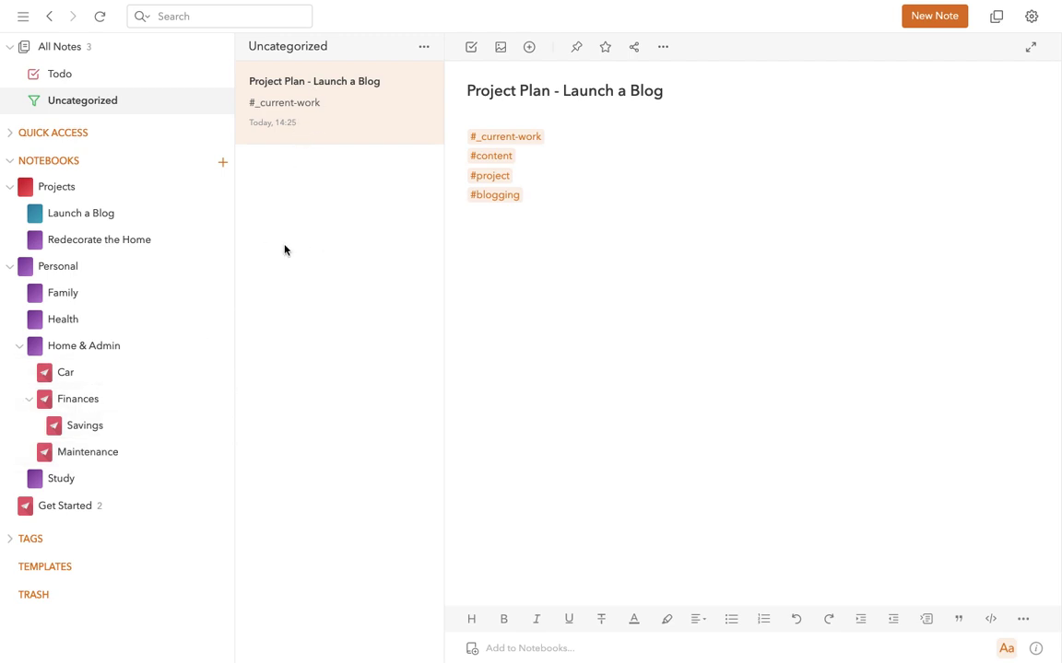
Browse the Personal notebook and its Home & Admin sub-notebook, and open Projects from the notebooks overview.
click(63, 274)
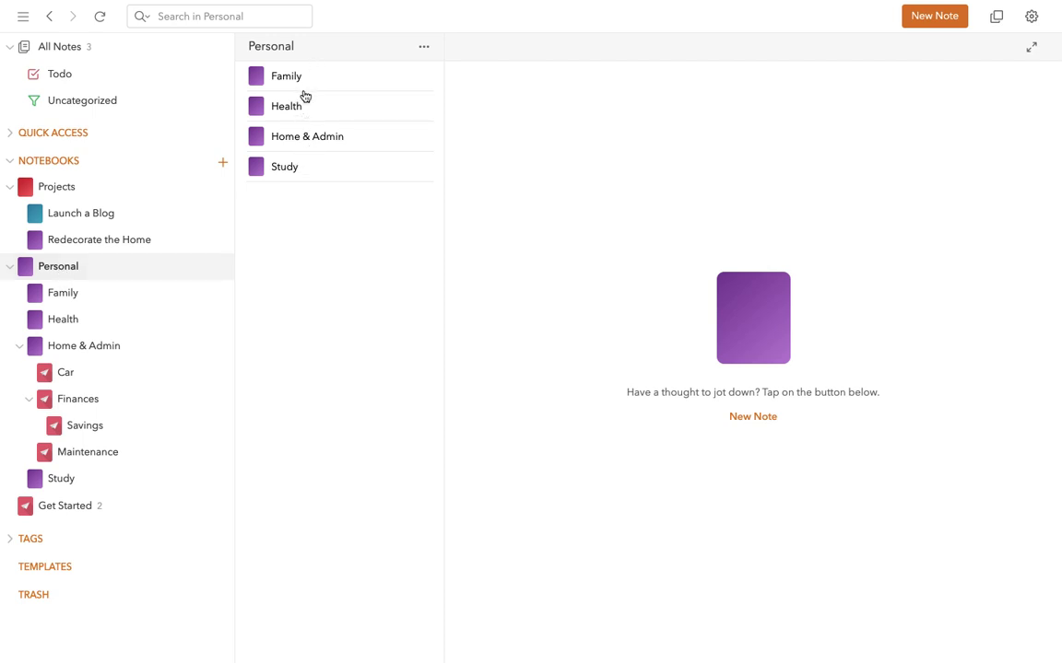
click(304, 138)
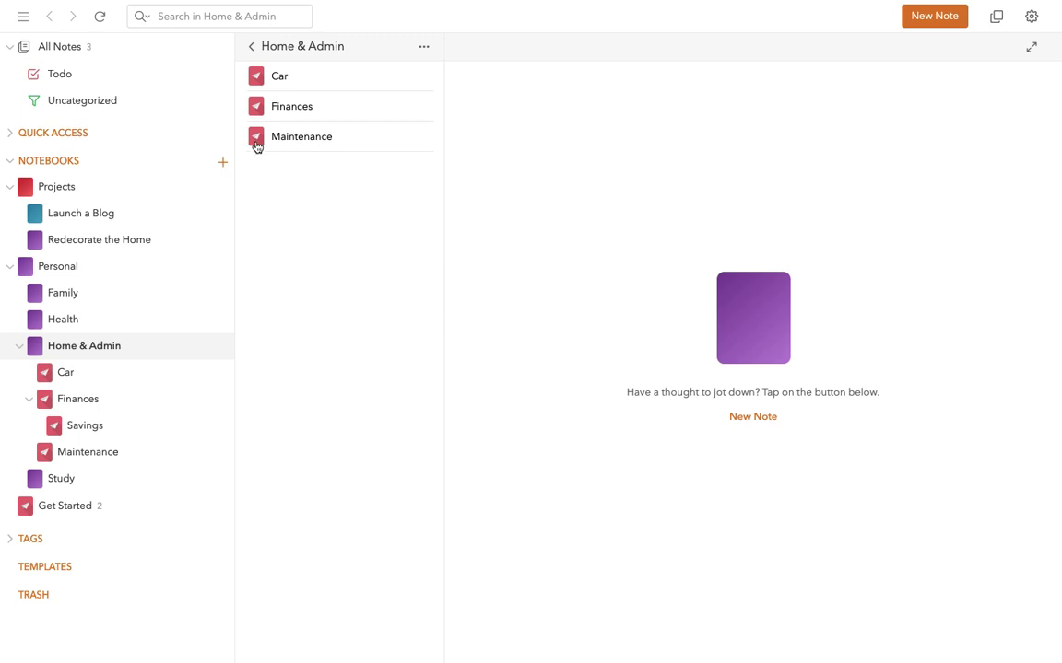
click(47, 163)
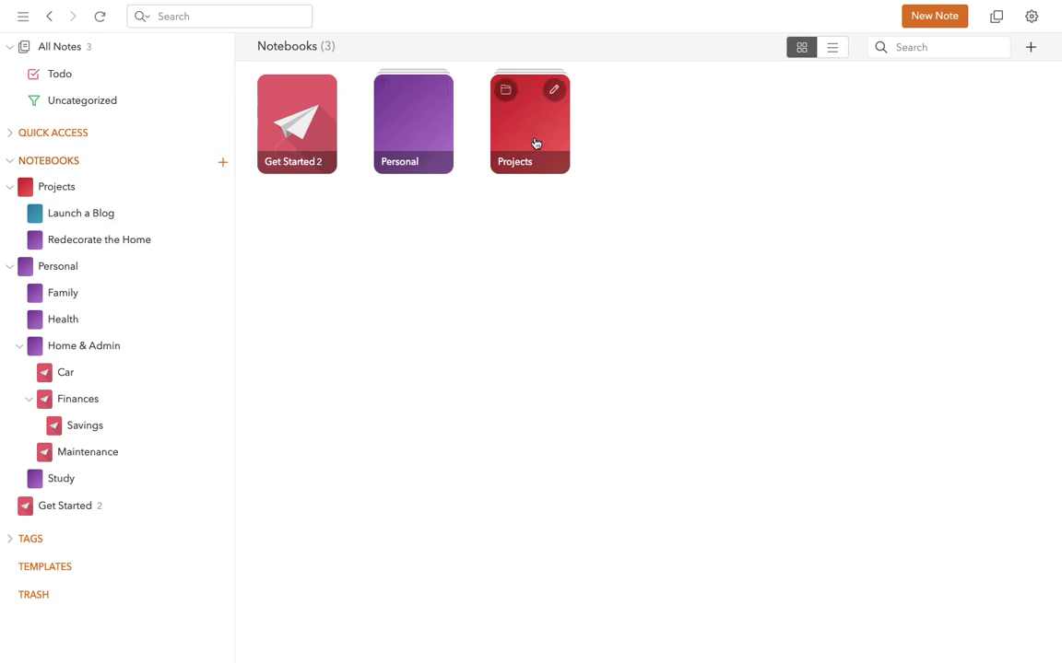
click(532, 131)
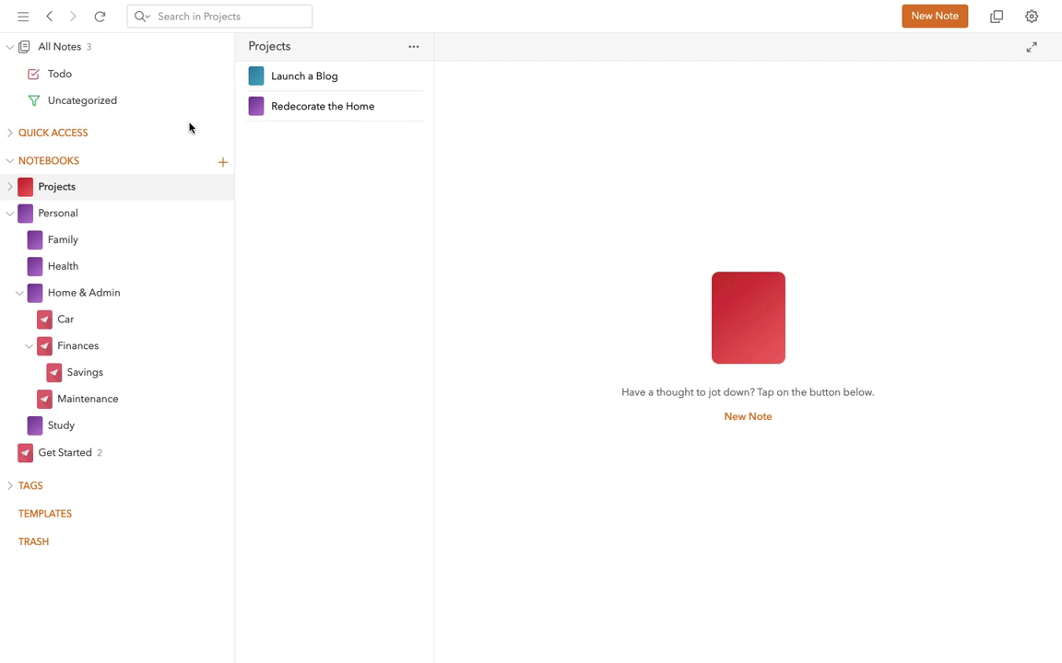
Open the uncategorized note Project Plan - Launch a Blog and bring up its notebook assignment list.
click(83, 101)
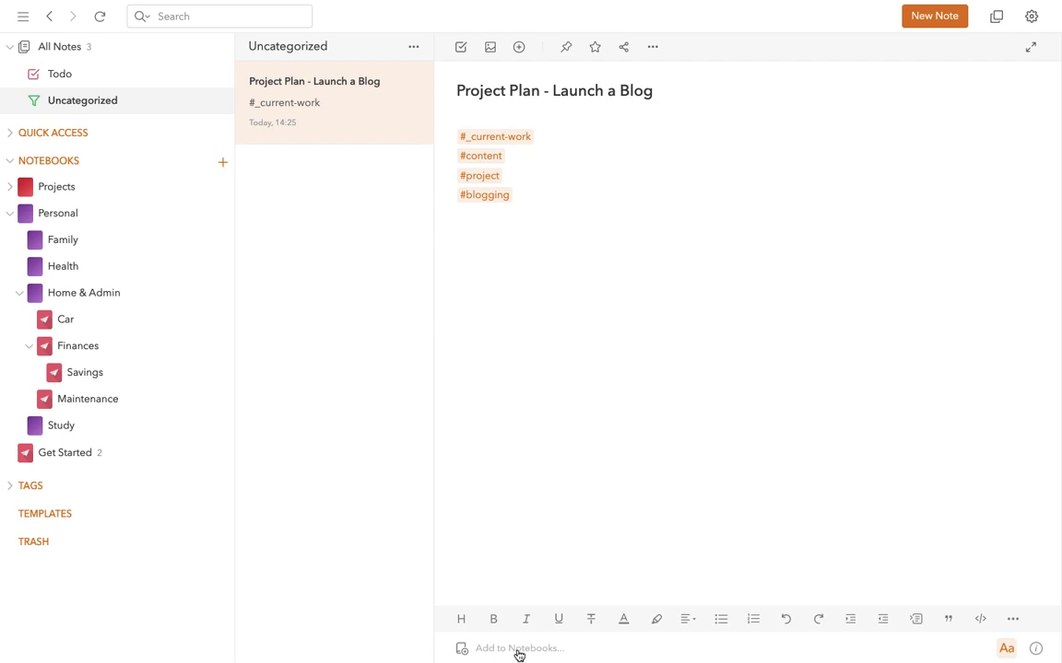
click(463, 650)
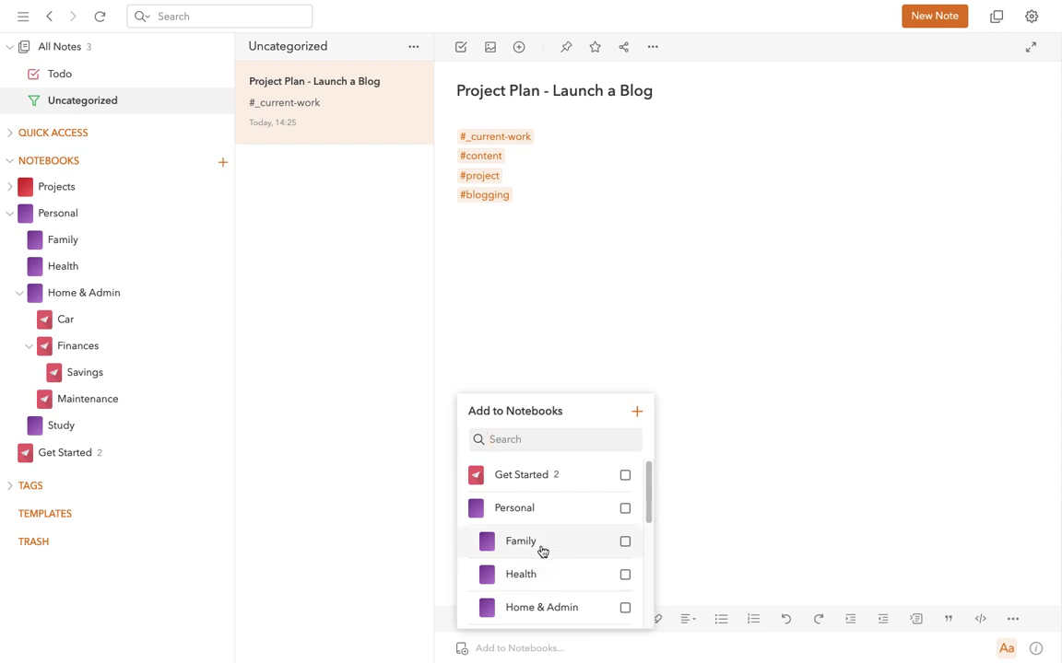
text(hea)
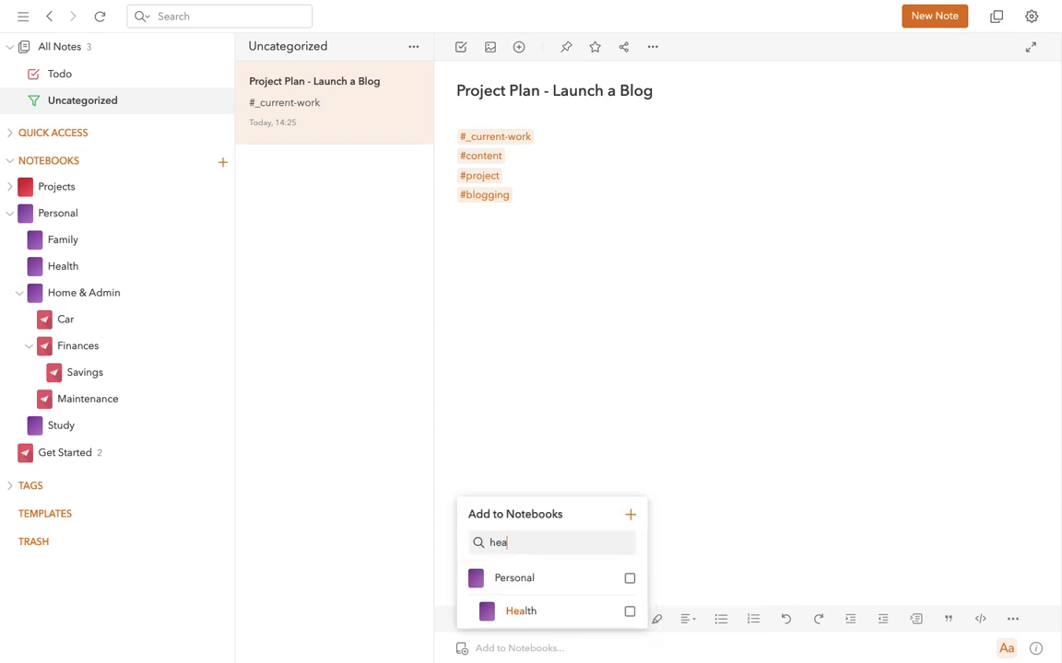
key(BackSpace)
key(BackSpace)
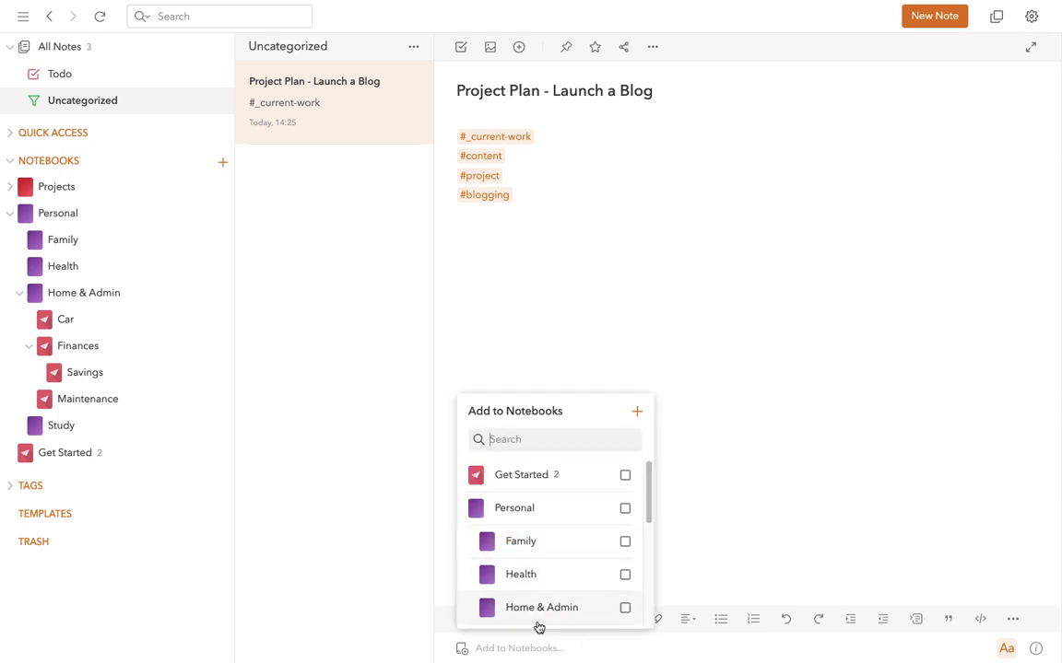
scroll(535, 542, down, 5)
scroll(533, 543, up, 5)
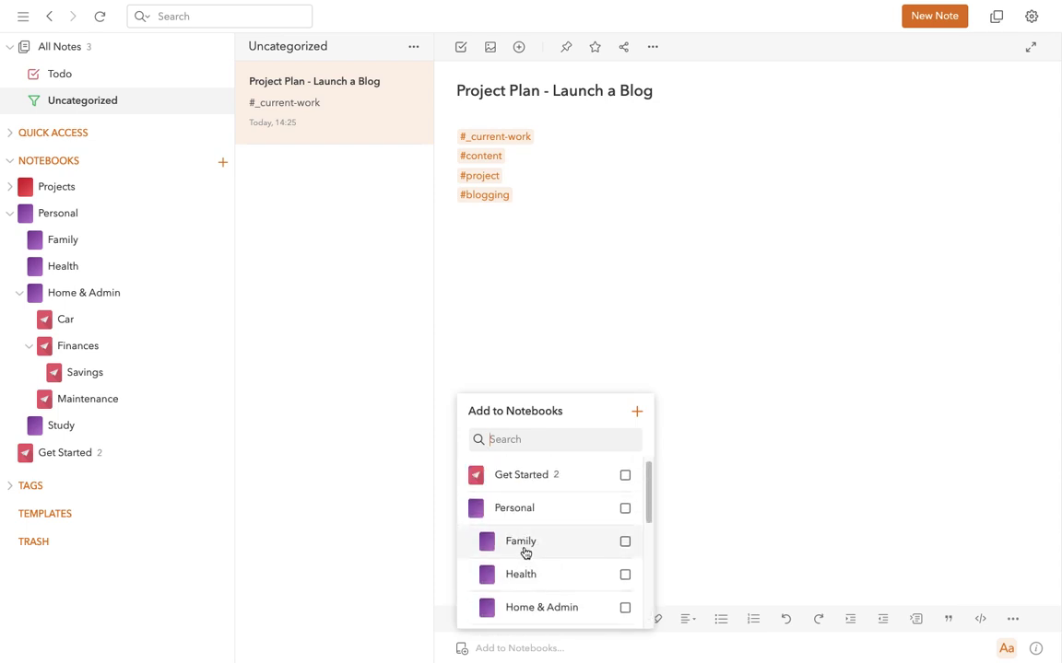
Add the Project Plan note to the Launch a Blog notebook under Projects.
scroll(544, 553, down, 3)
scroll(538, 549, down, 2)
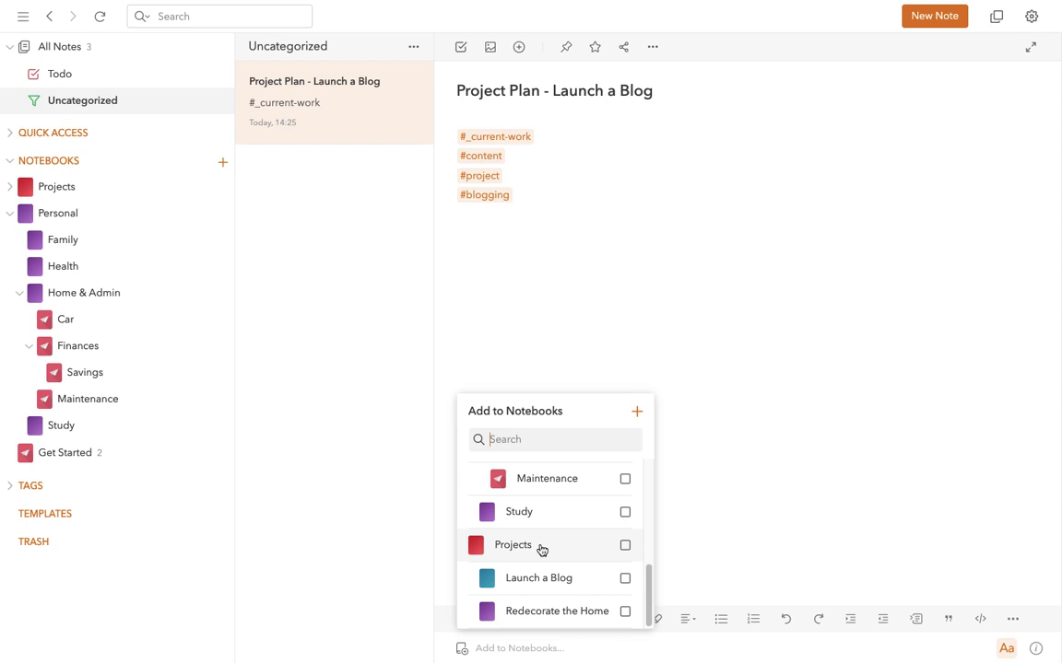
click(550, 578)
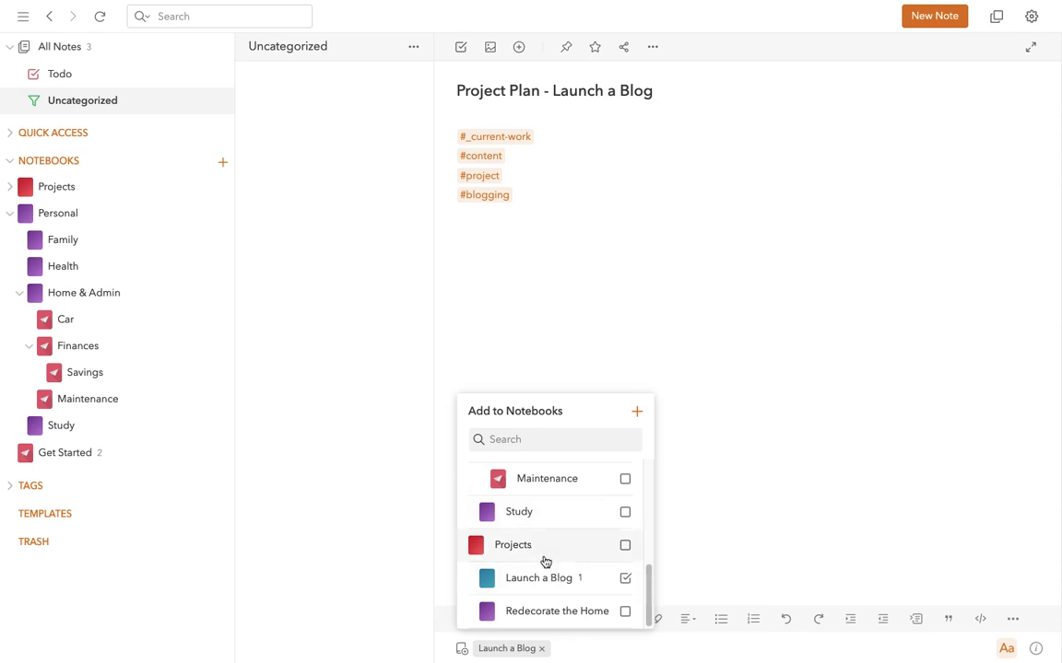
Add the Project Plan note to the Study notebook as a second notebook and close the assignment list.
scroll(544, 532, up, 3)
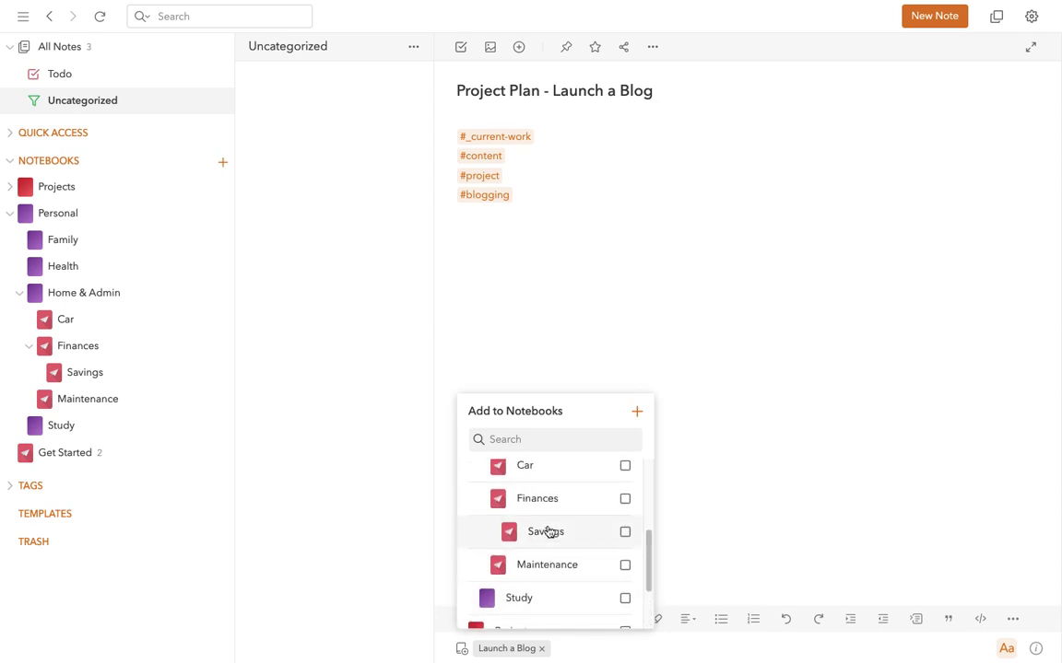
scroll(549, 532, up, 6)
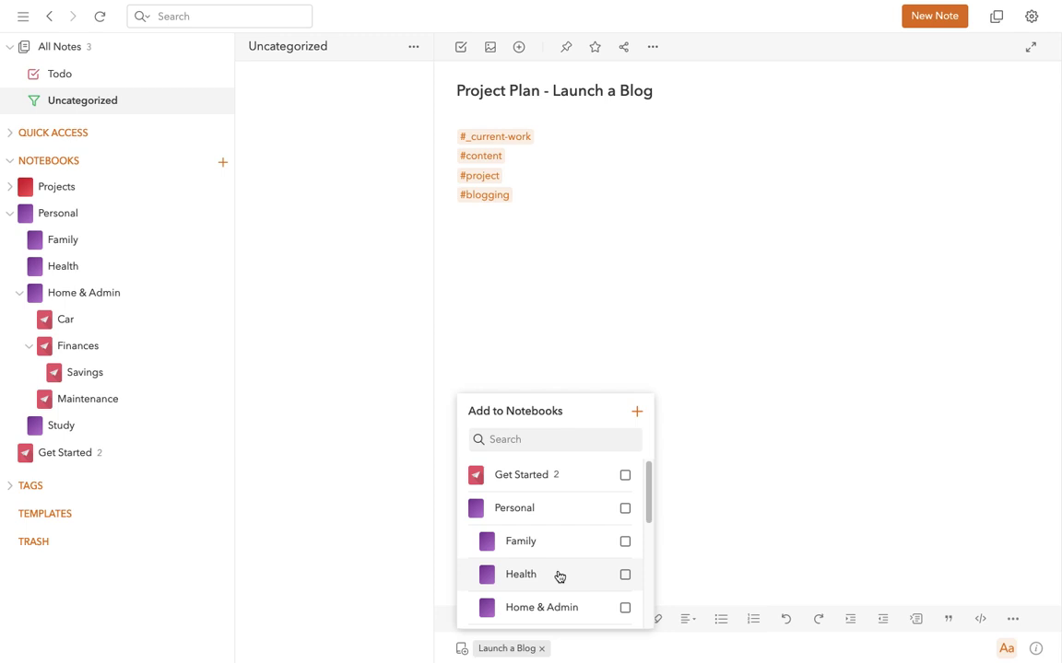
scroll(559, 569, down, 9)
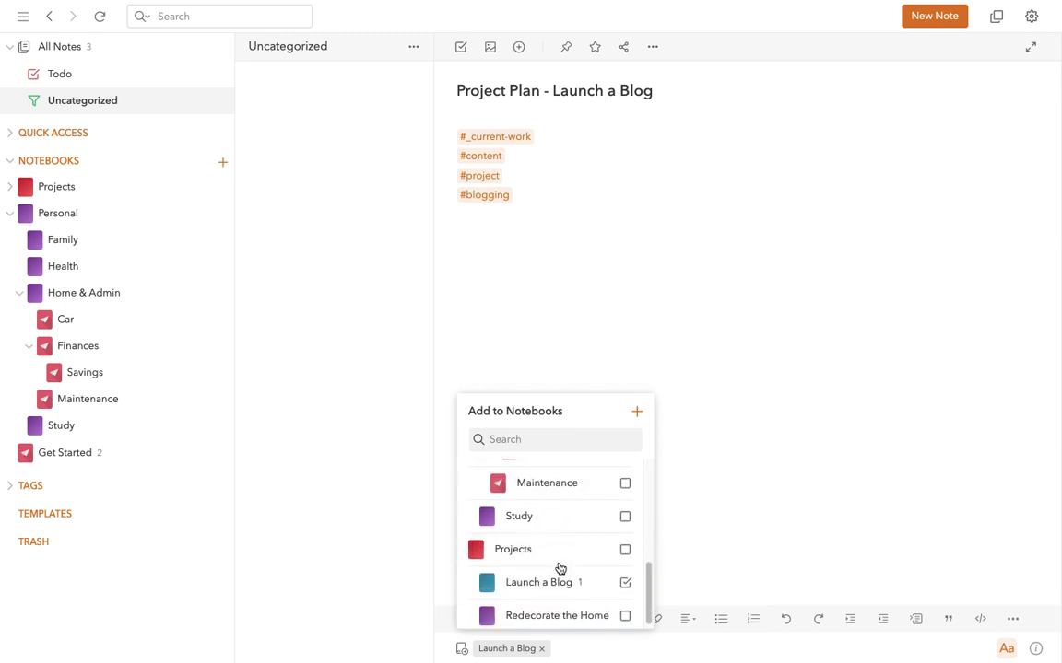
click(548, 513)
click(739, 464)
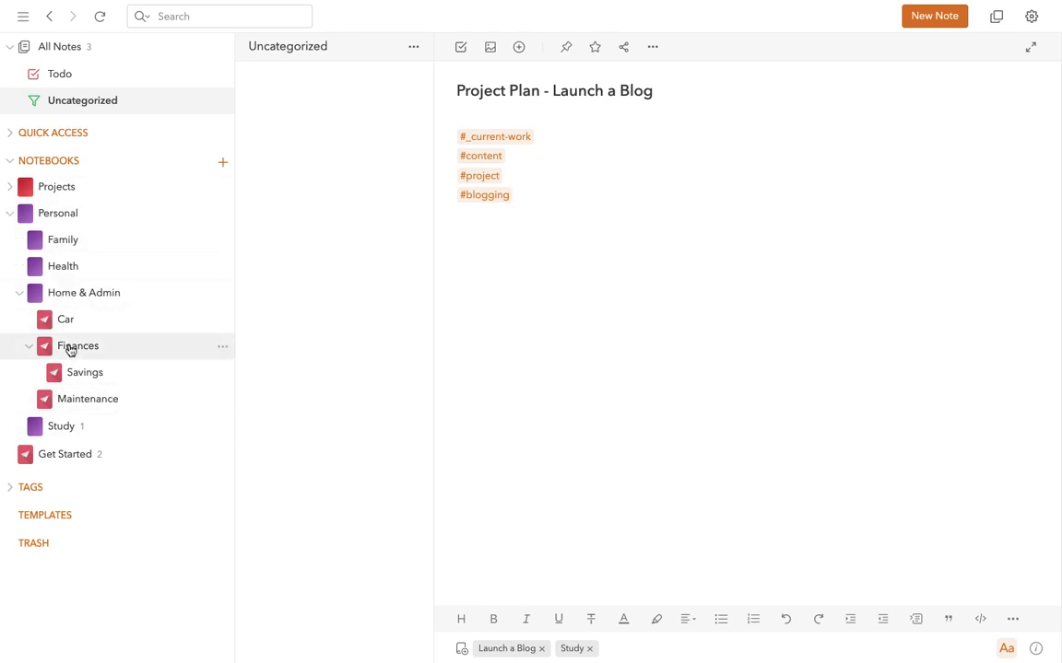
Examine the Study notebook and the Launch a Blog notebook under Projects for the Project Plan note.
click(73, 425)
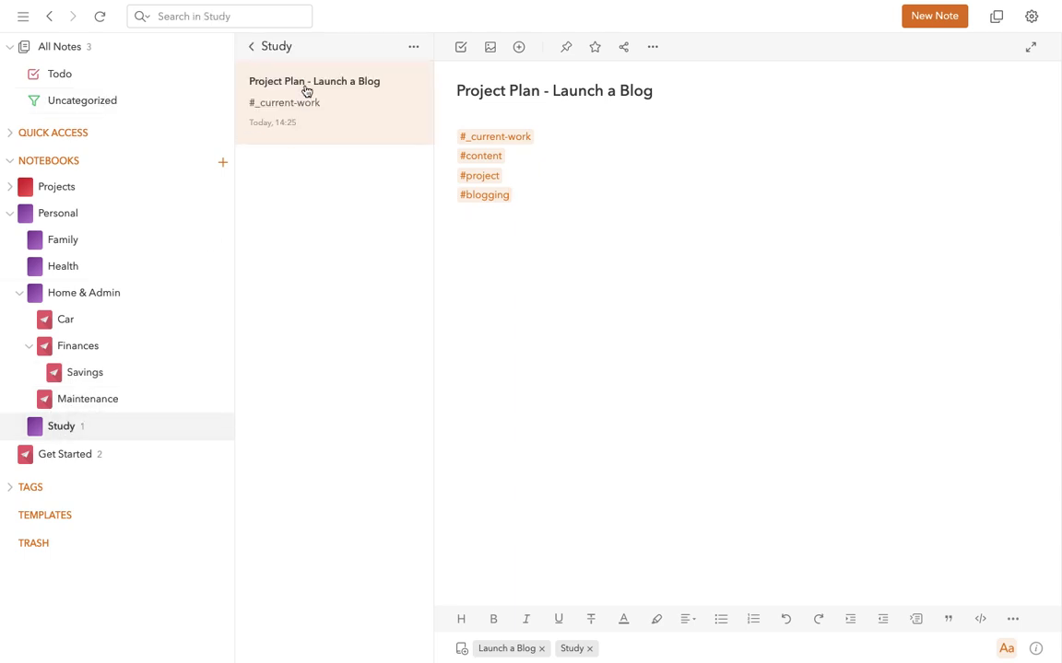
click(9, 187)
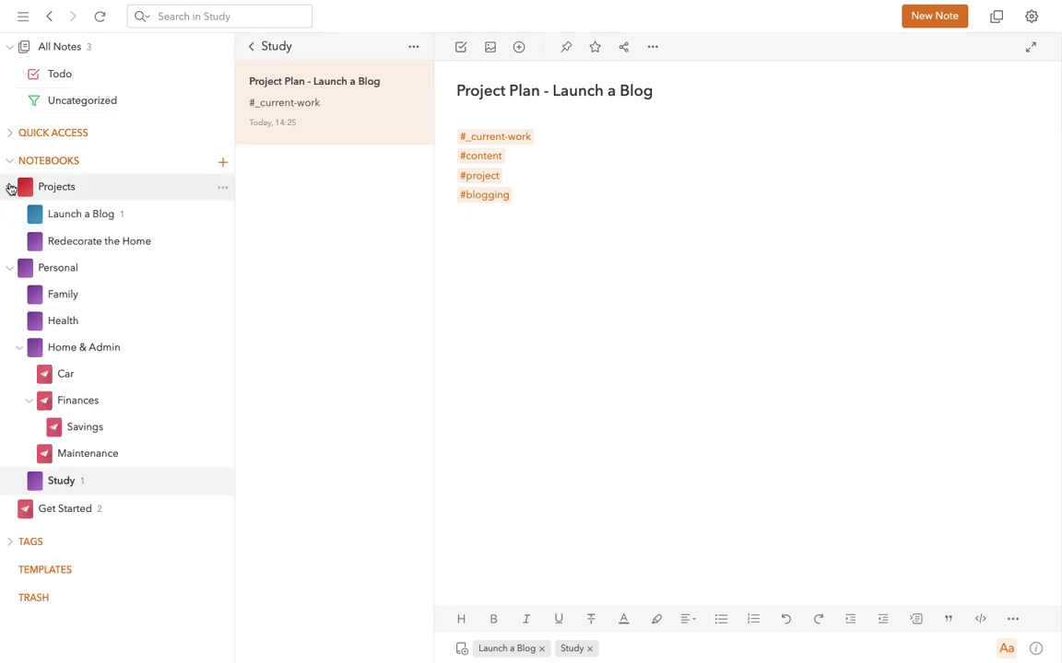
click(70, 220)
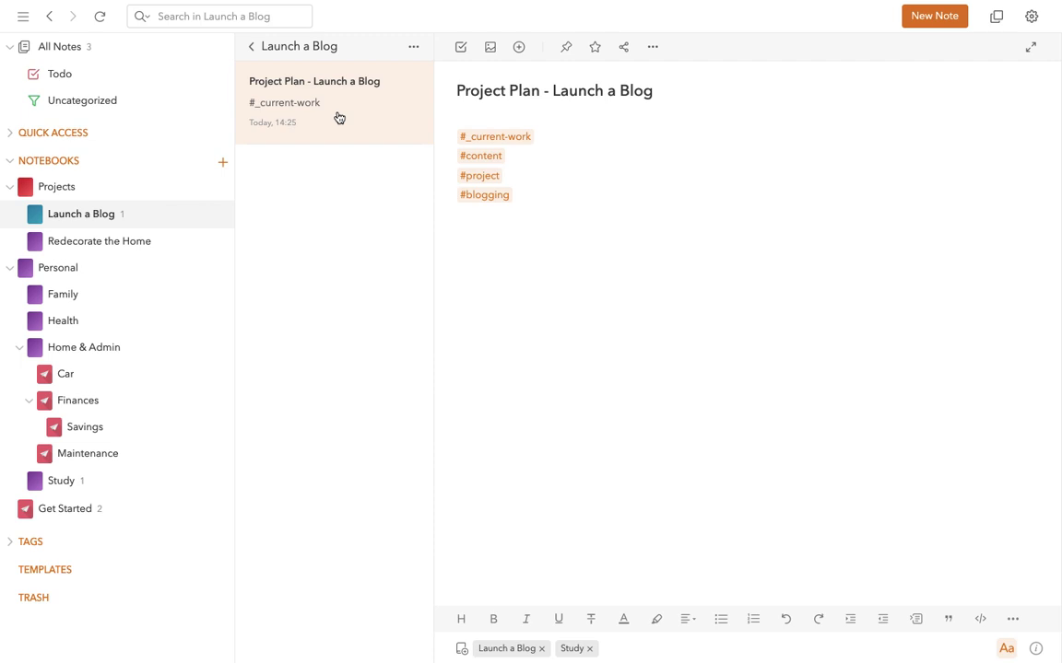
Remove the Project Plan note from the Study notebook and check the contents of Study and Launch a Blog.
click(589, 650)
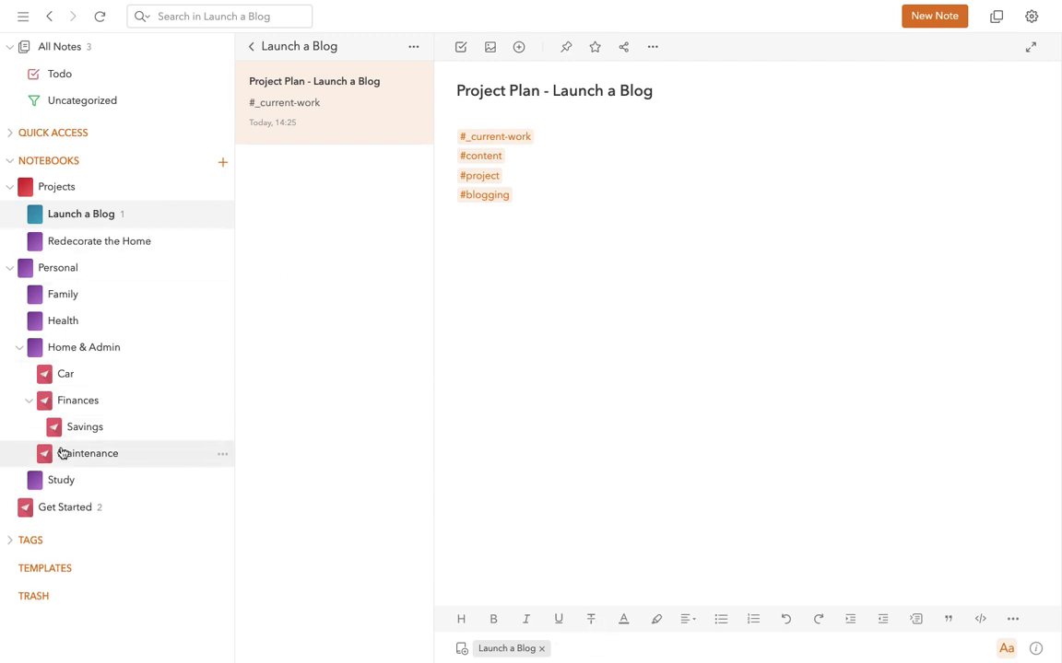
click(89, 487)
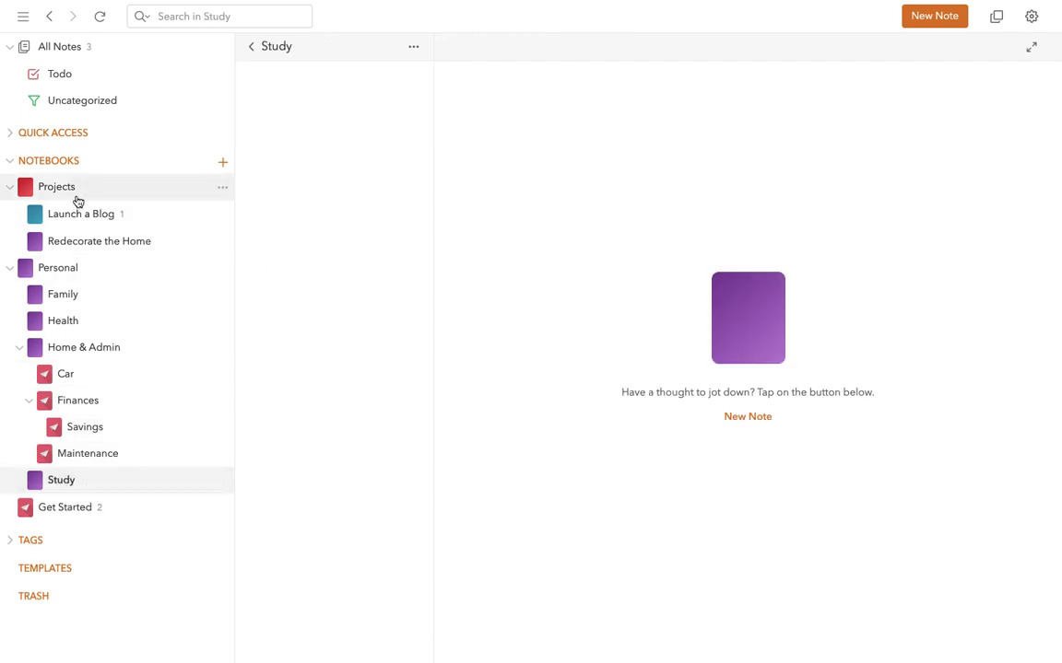
click(55, 215)
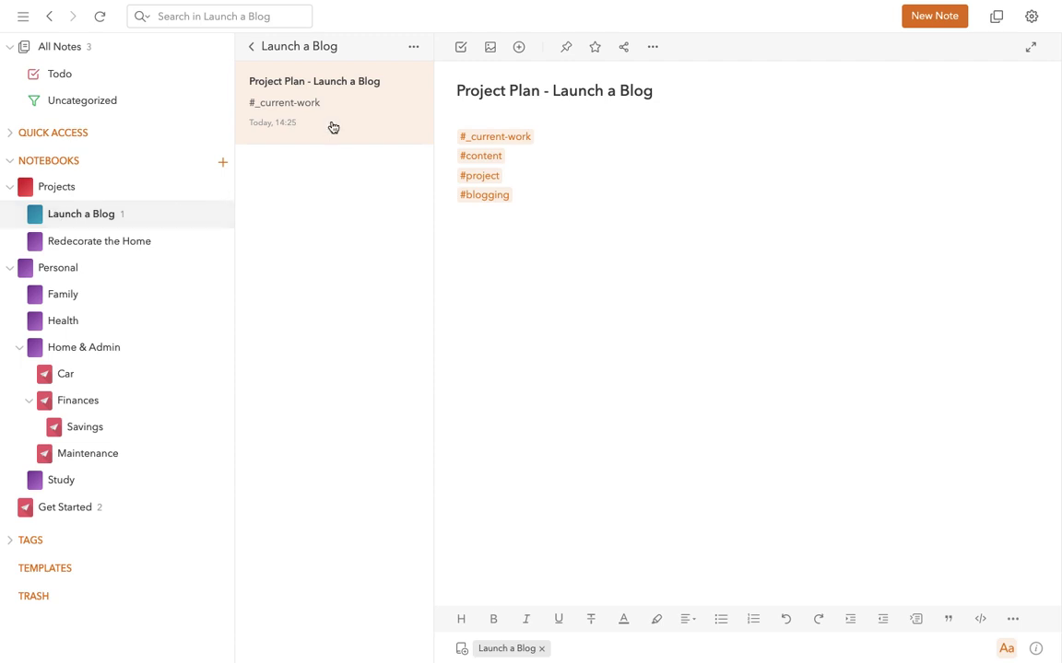
Add the line "The tag i would like to put here is #content" below the note's existing tags, using the existing content tag.
drag(332, 125, 306, 92)
click(564, 195)
key(Return)
text(The tag i would like )
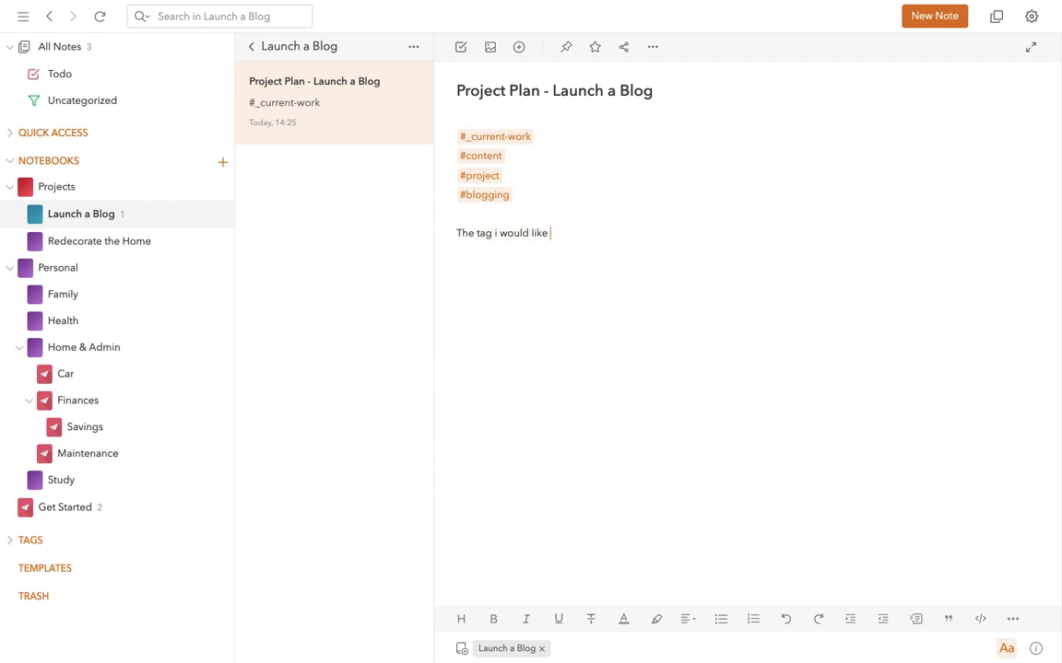
text(to put here is #cont)
key(Return)
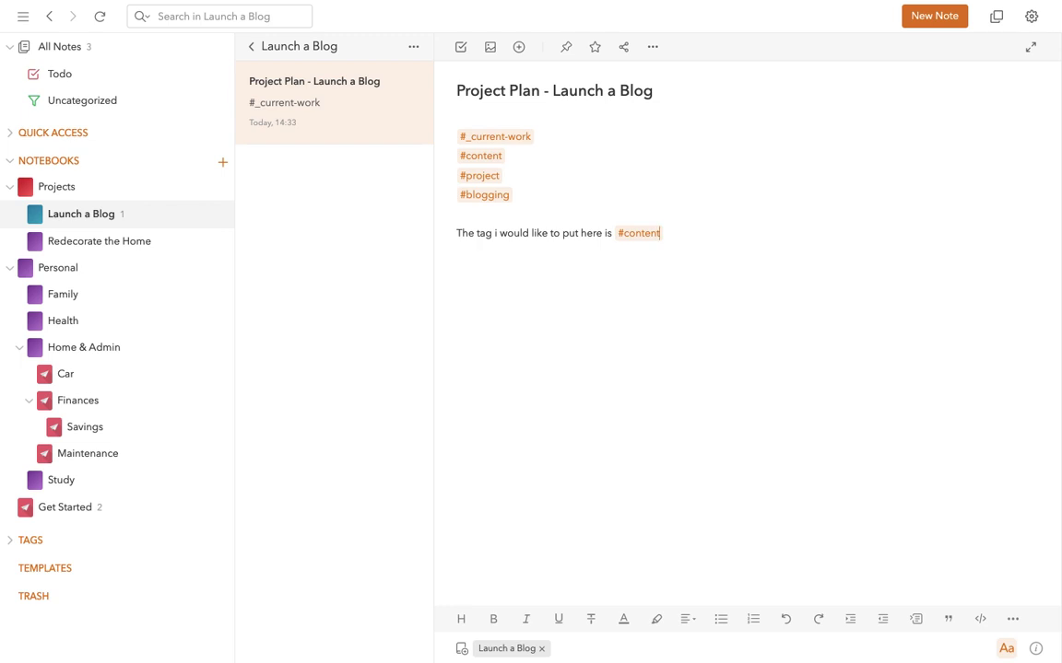
Collapse the notebooks, expand the tags list and move the _current-work tag to its first place, above blogging.
click(11, 159)
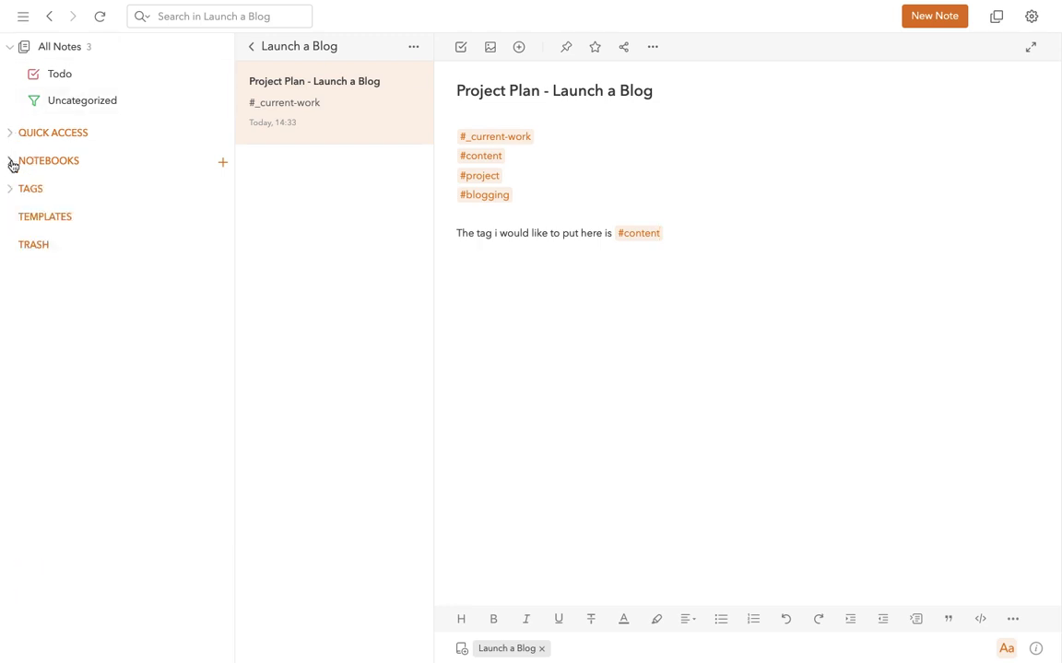
click(8, 188)
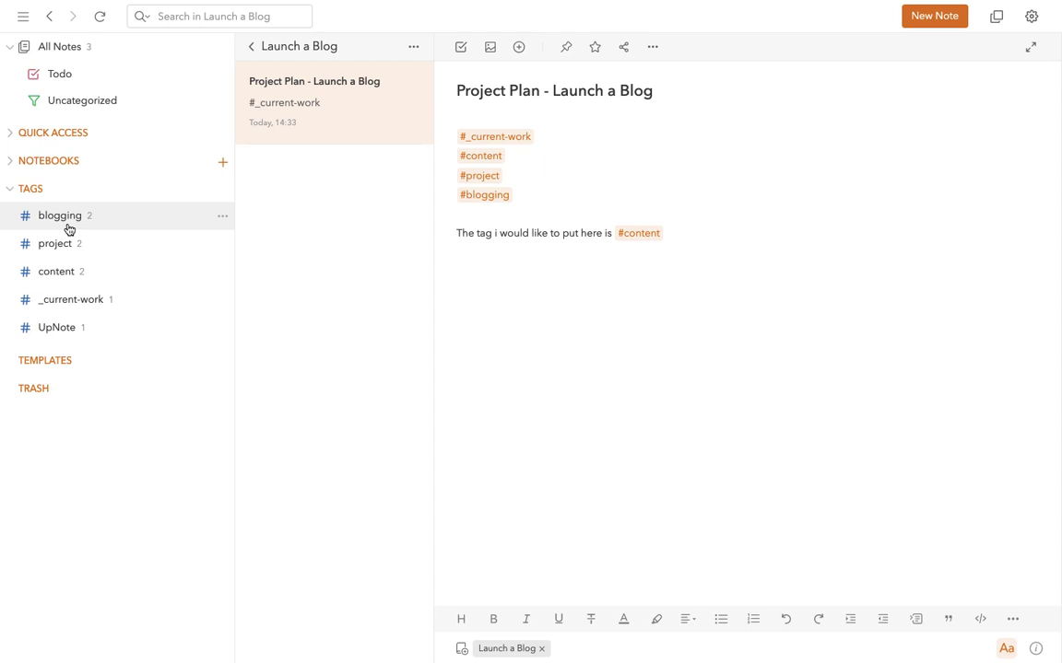
mouse_move(69, 229)
mouse_down()
mouse_move(71, 303)
mouse_move(76, 213)
mouse_up()
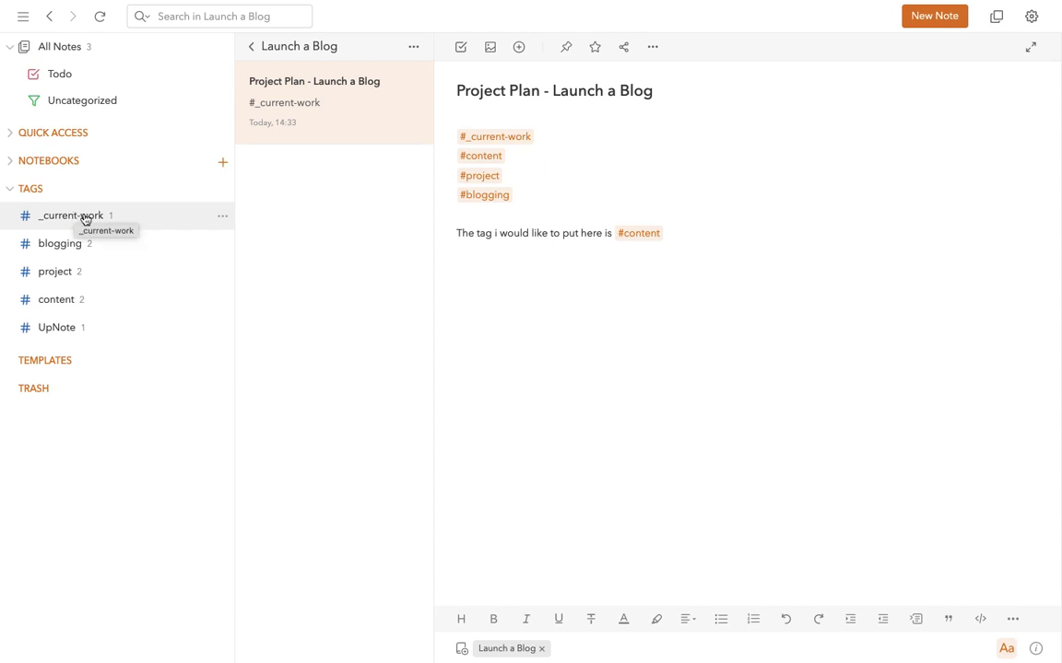
Create the tag #new on a separate line below the #content sentence and delete it from the note.
click(691, 247)
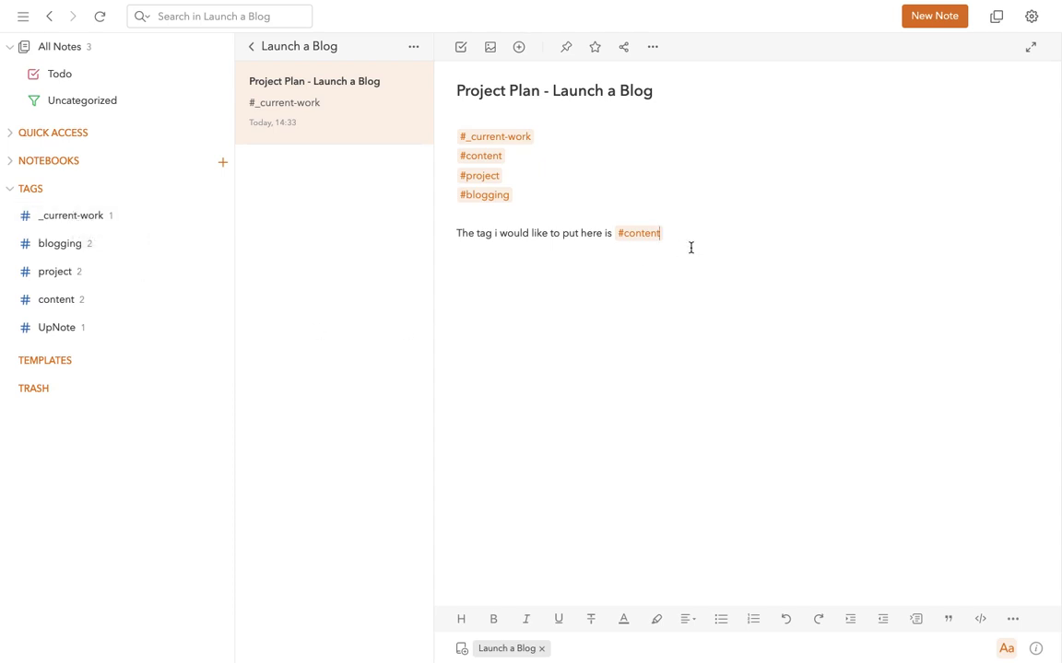
key(Return)
text(#new)
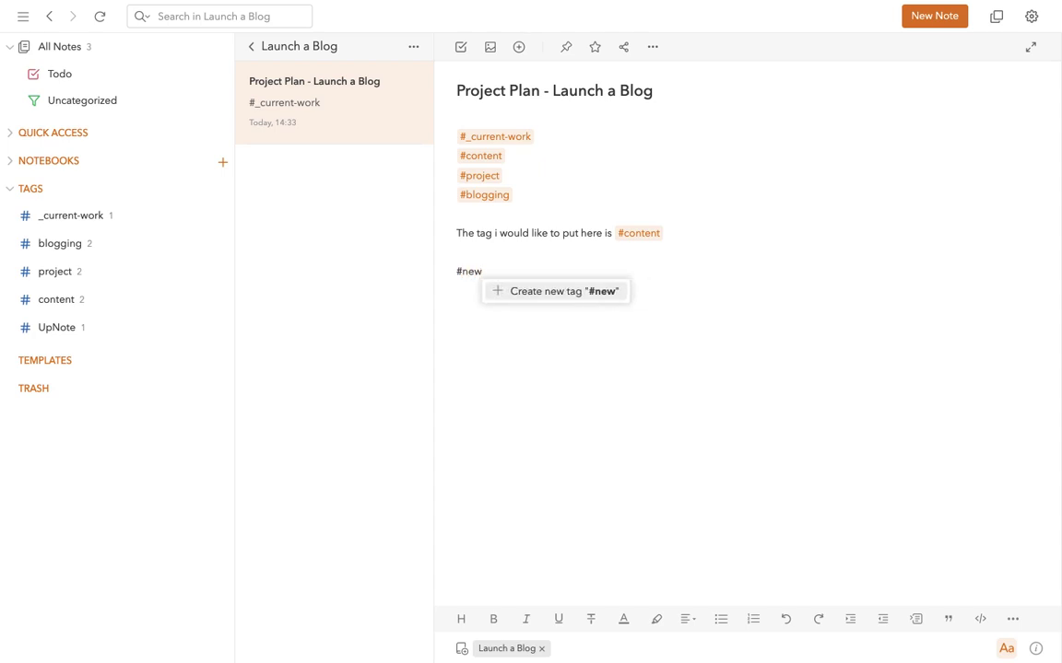
key(Return)
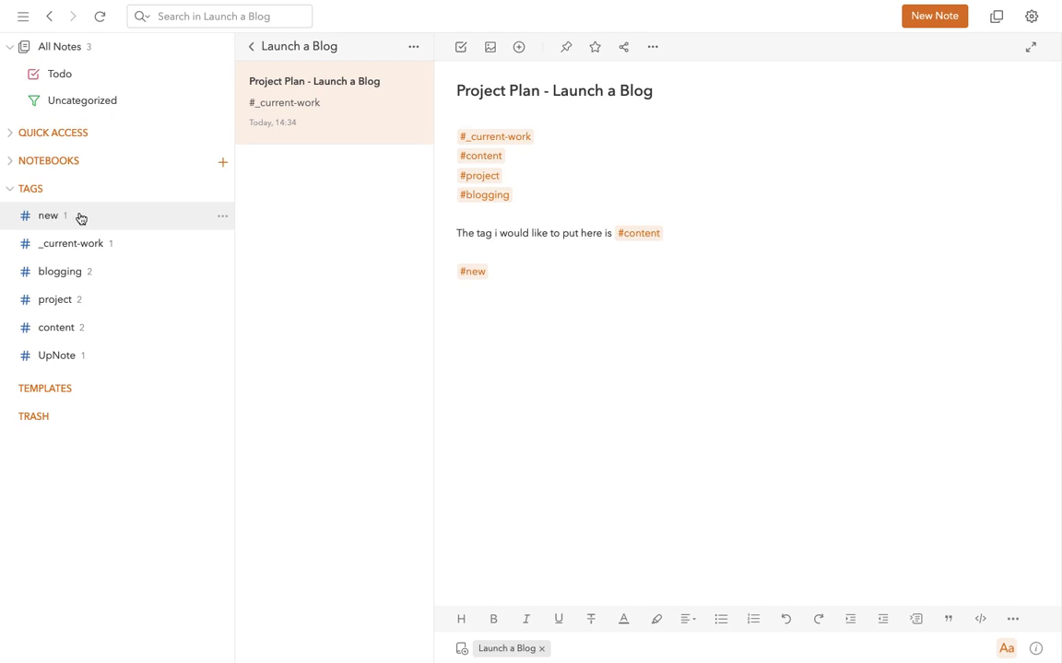
click(504, 280)
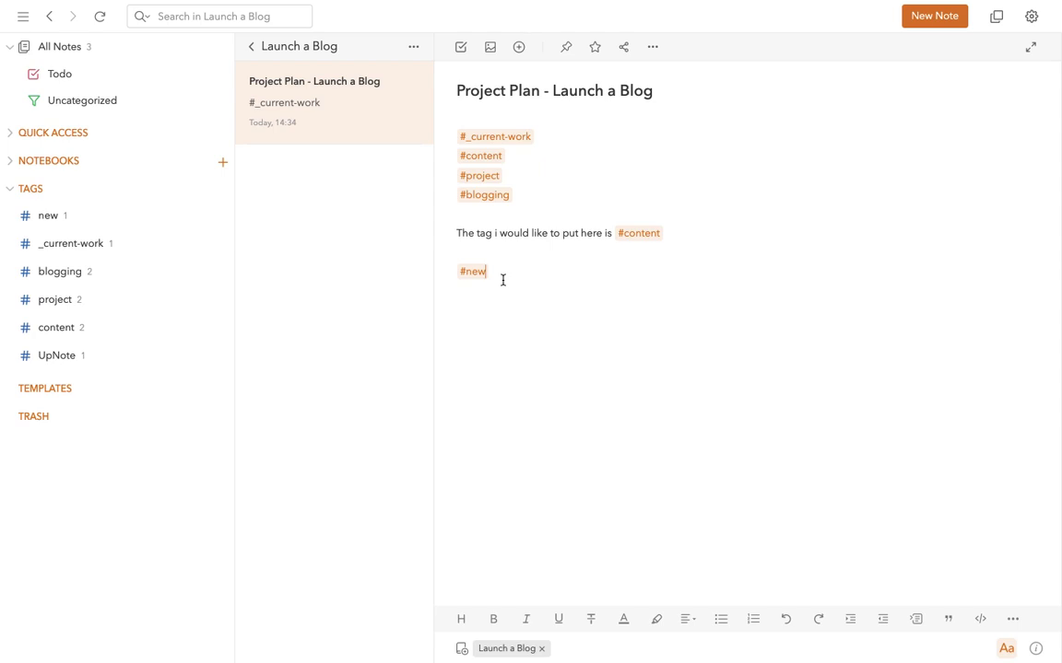
key(BackSpace)
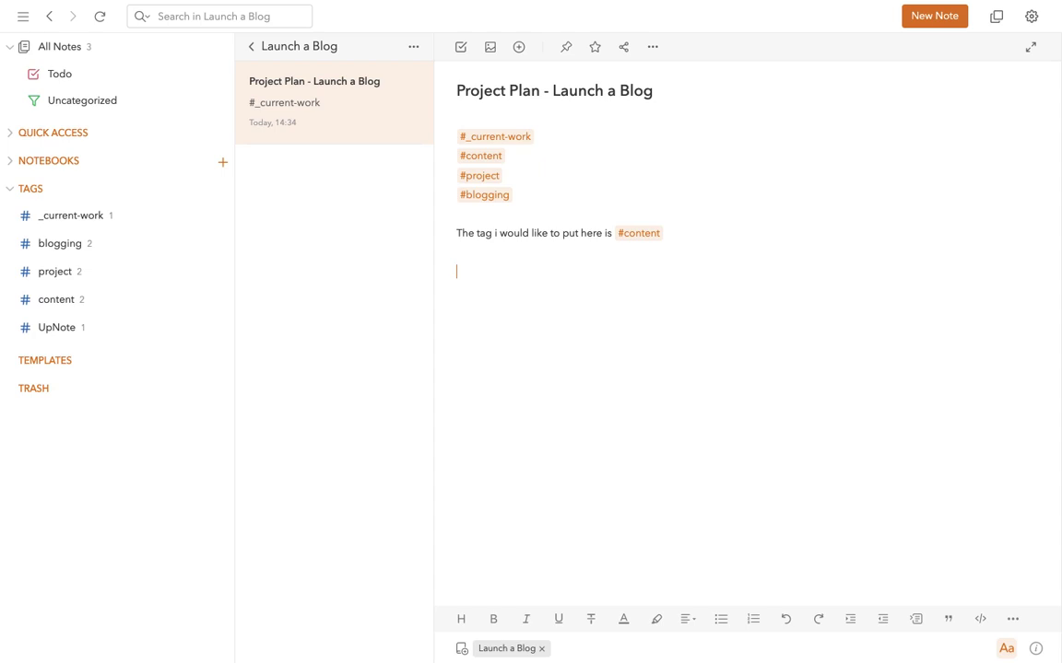
Hide the UpNote tag from the sidebar and open the full list of tags.
click(220, 329)
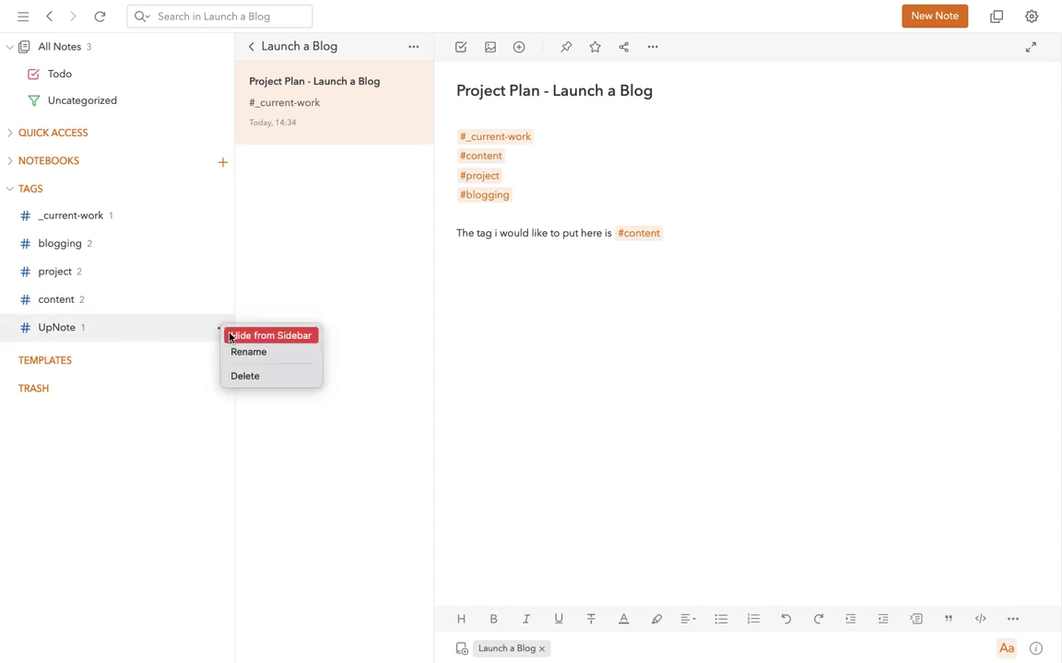
click(267, 338)
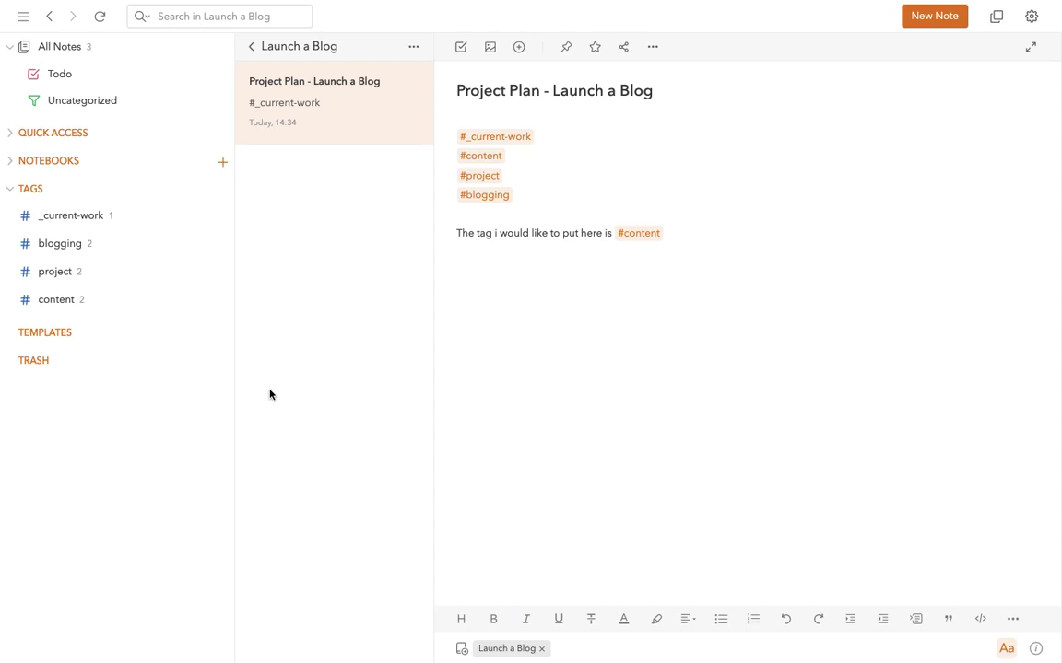
click(31, 189)
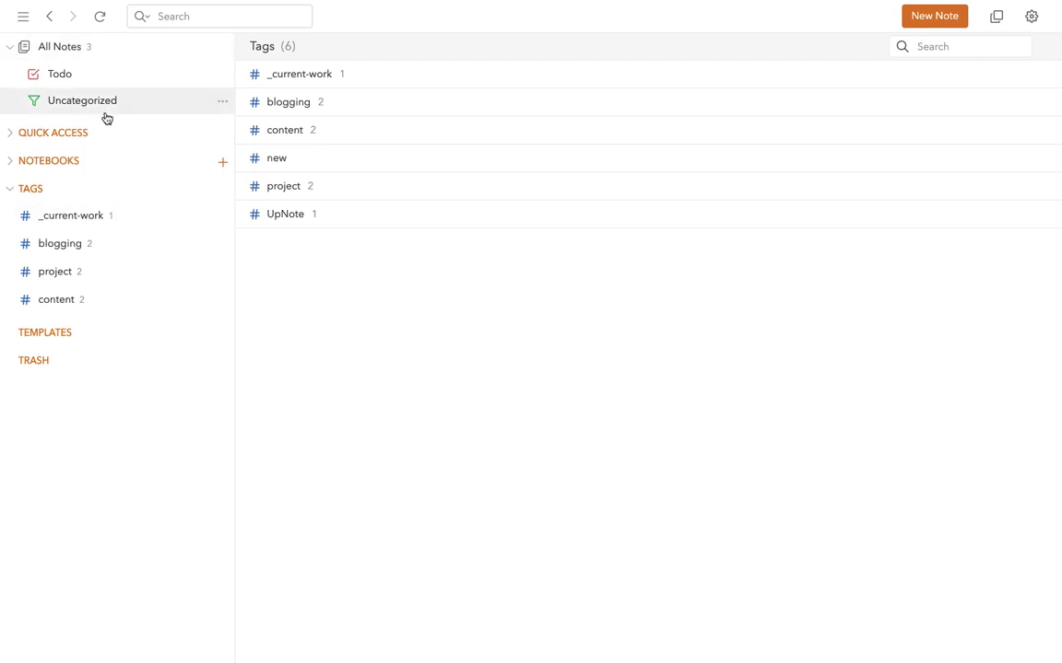
Open the Project Plan note from the blogging tag and show the note's tags in its info.
click(64, 245)
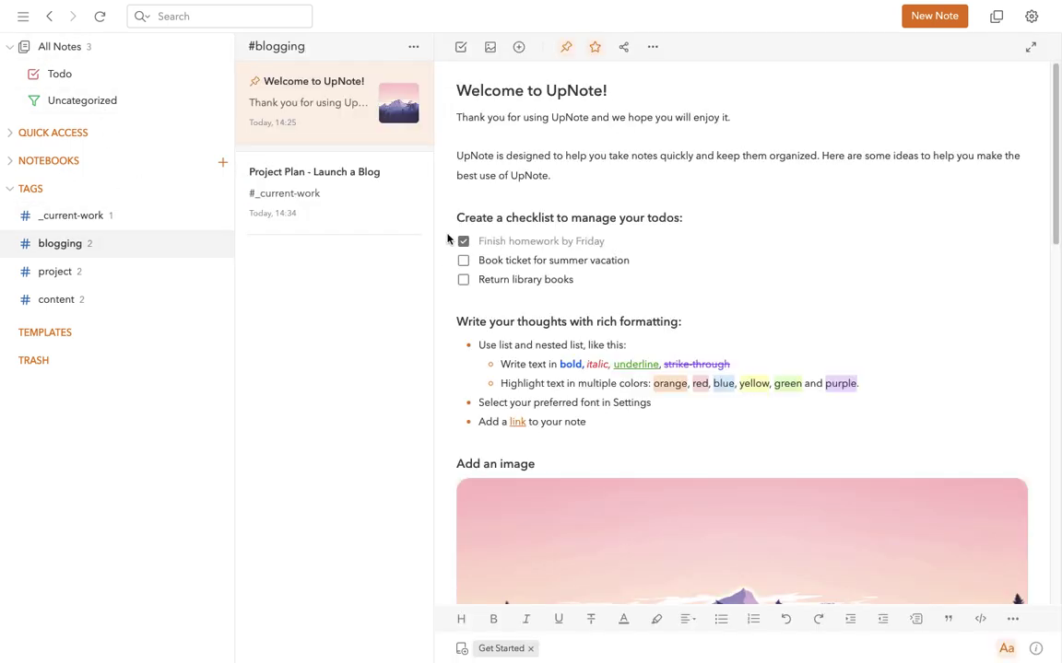
click(340, 206)
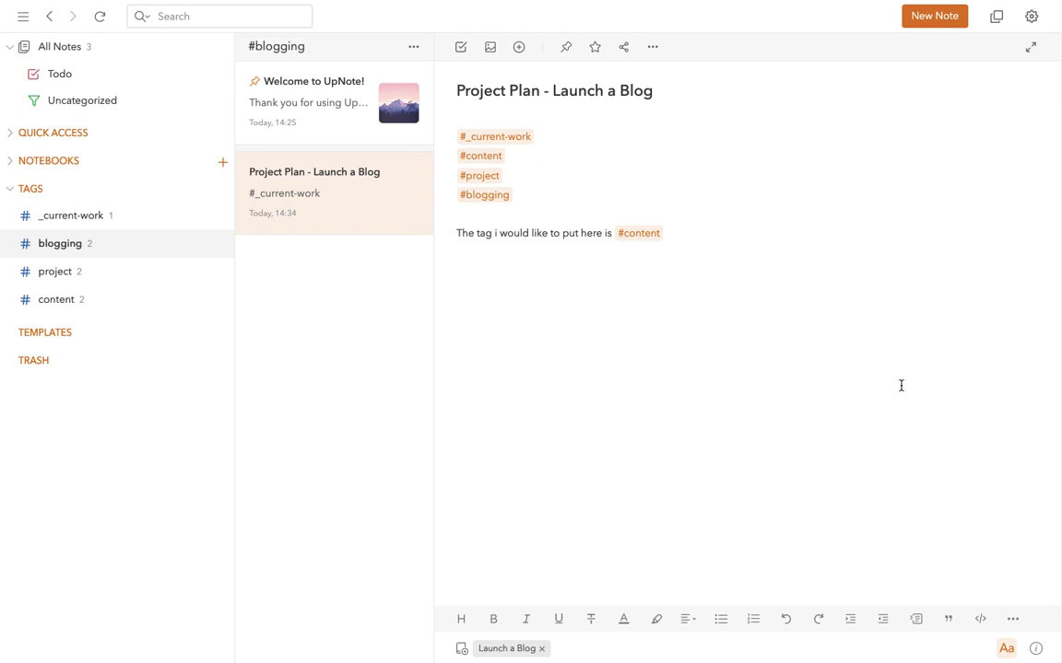
click(1037, 651)
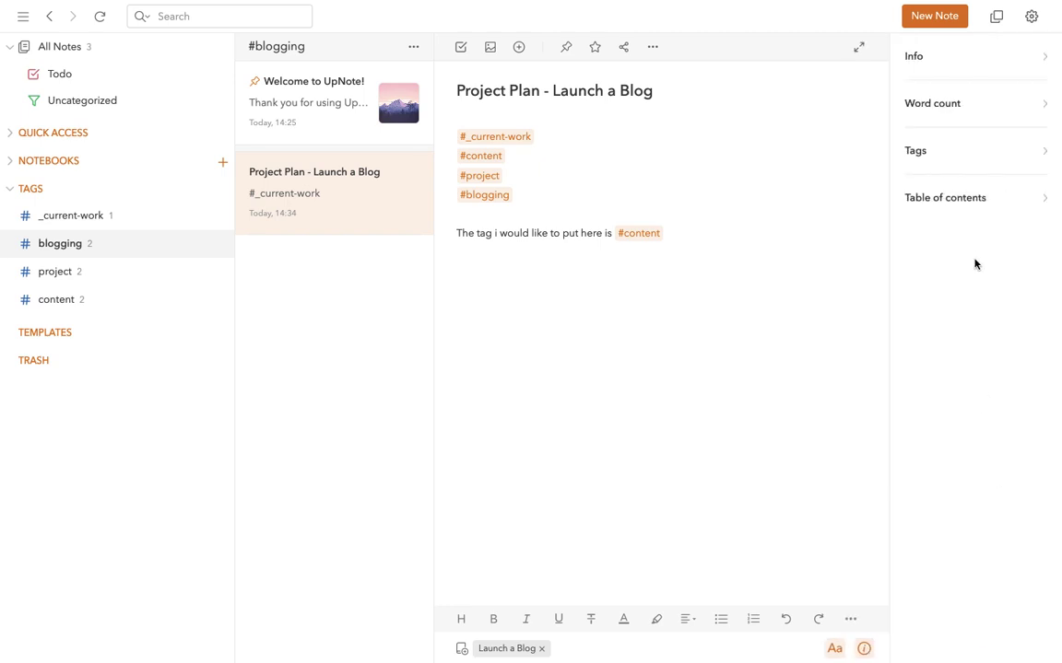
click(1042, 153)
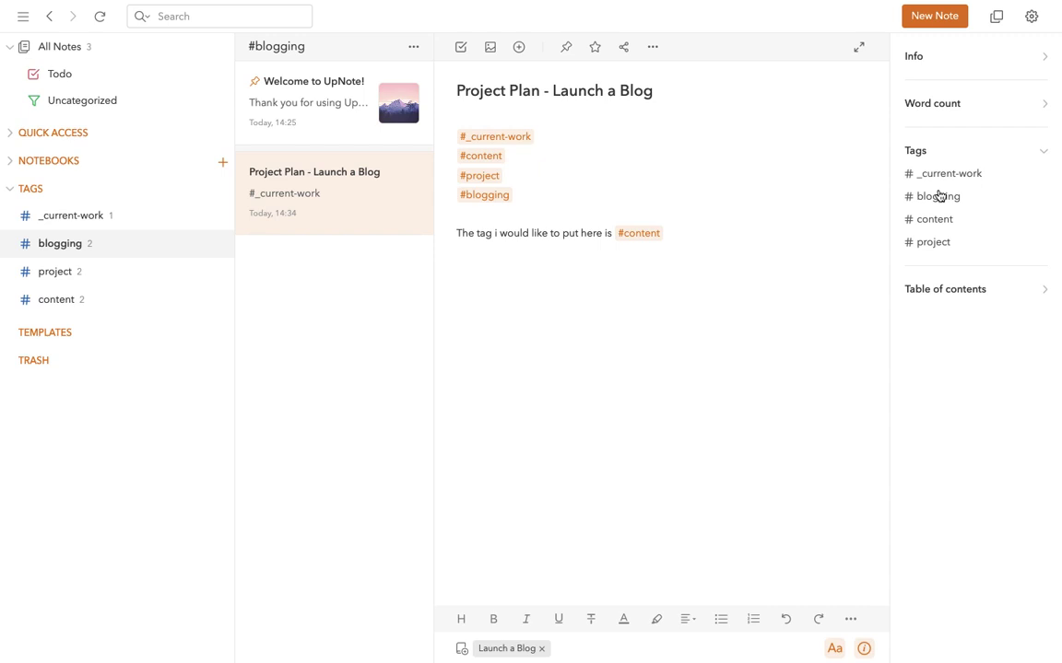
Open the project tag from the note's info, check the tags of the Welcome and Project Plan notes, and hide the info.
click(937, 244)
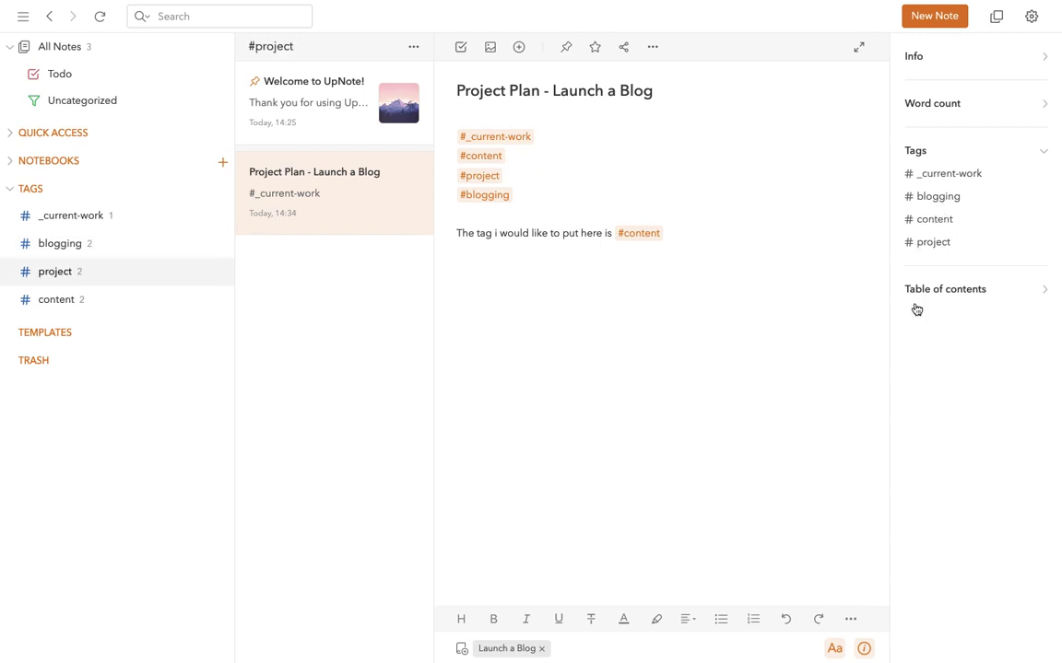
click(335, 126)
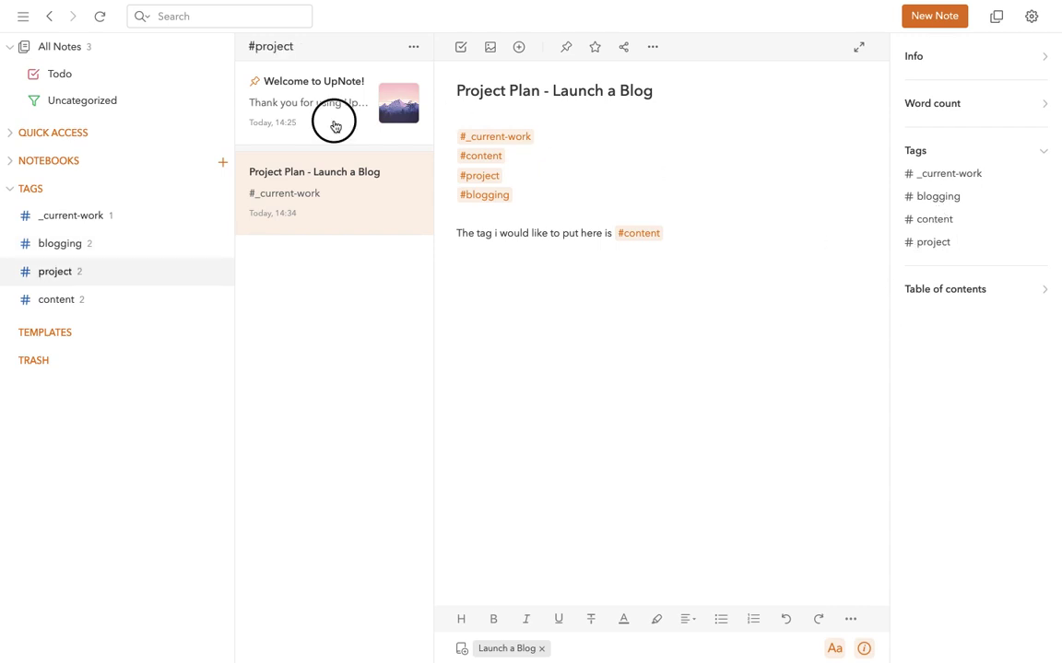
scroll(611, 315, down, 15)
scroll(606, 527, down, 2)
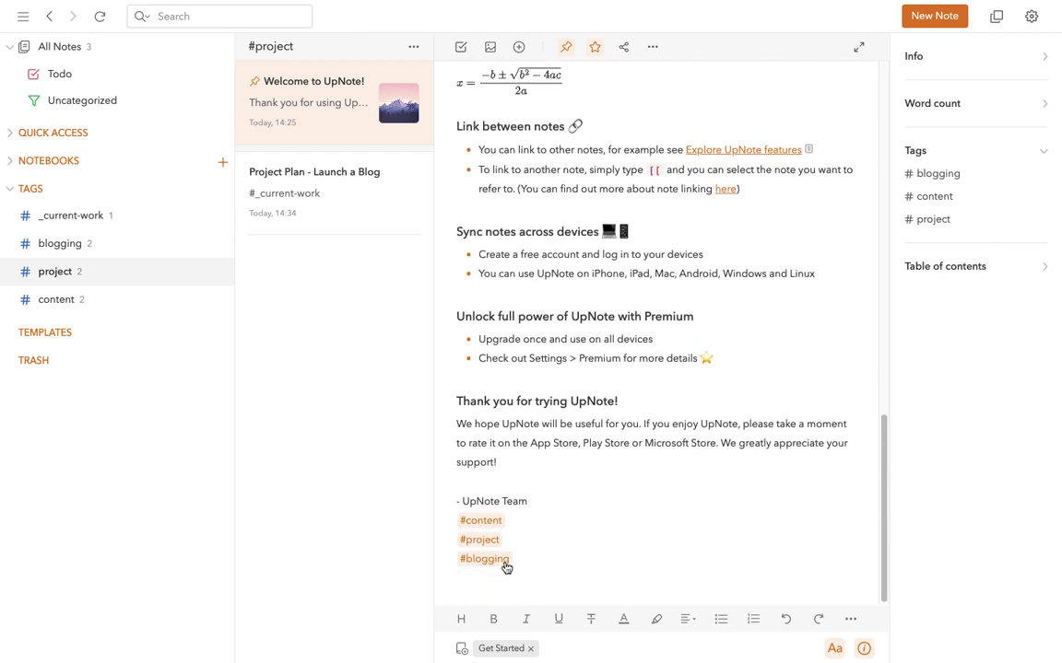
click(362, 206)
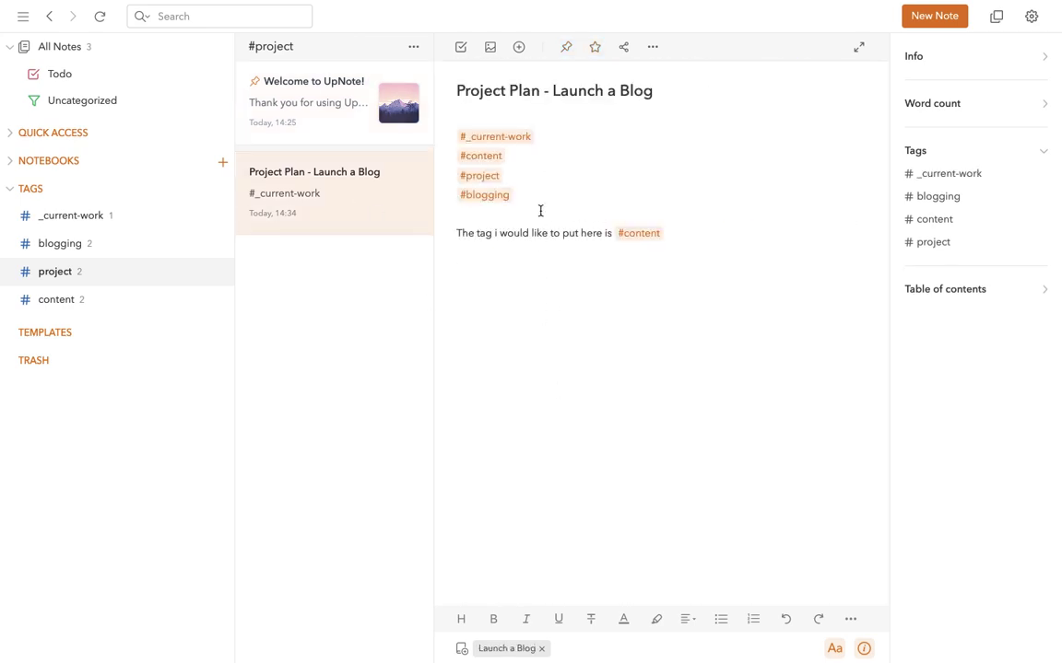
click(864, 649)
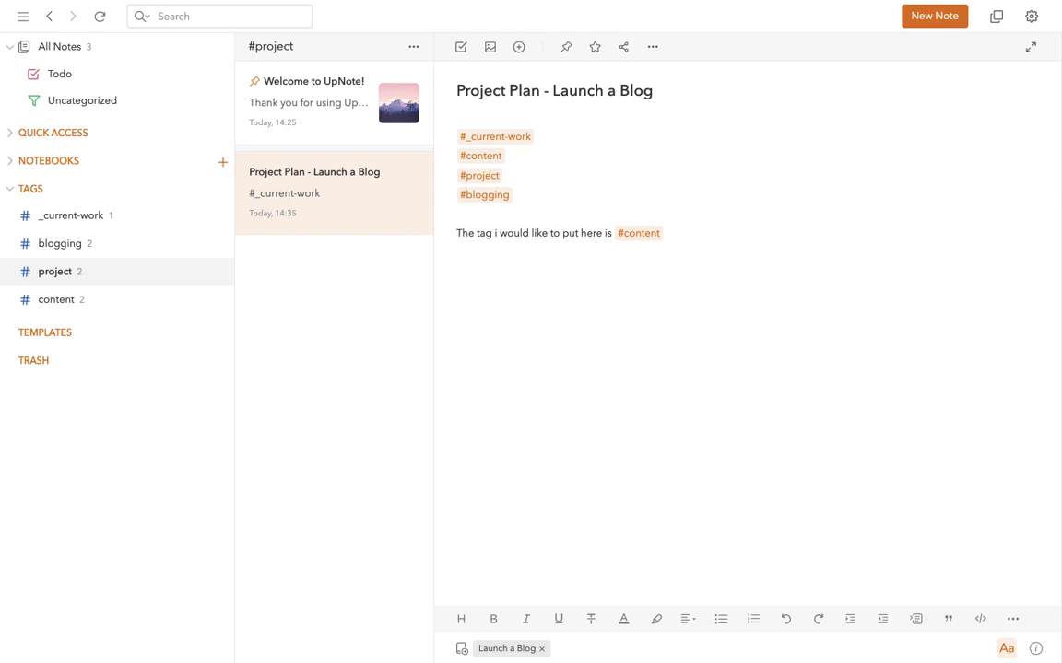
Create the tag #word below the #content sentence in the Project Plan note.
text(#word)
key(BackSpace)
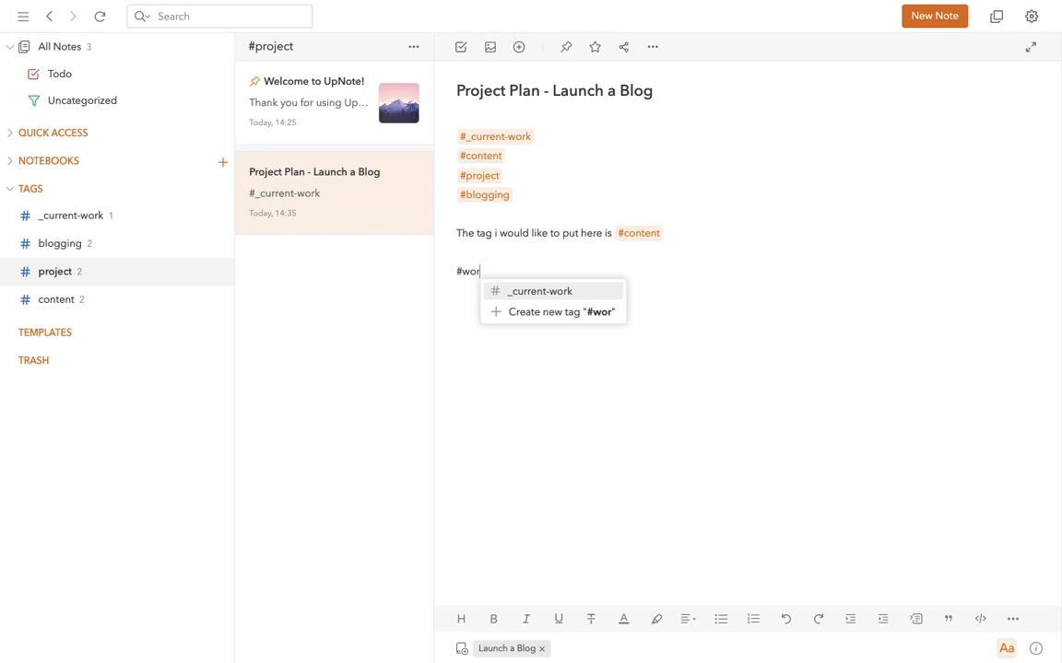
key(BackSpace)
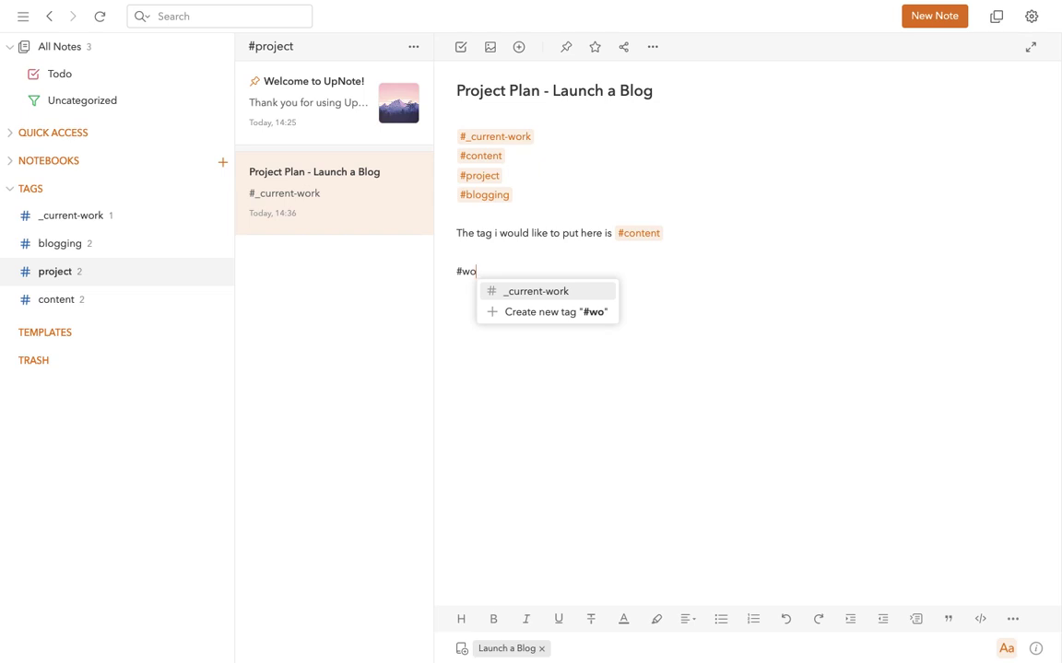
text(rd)
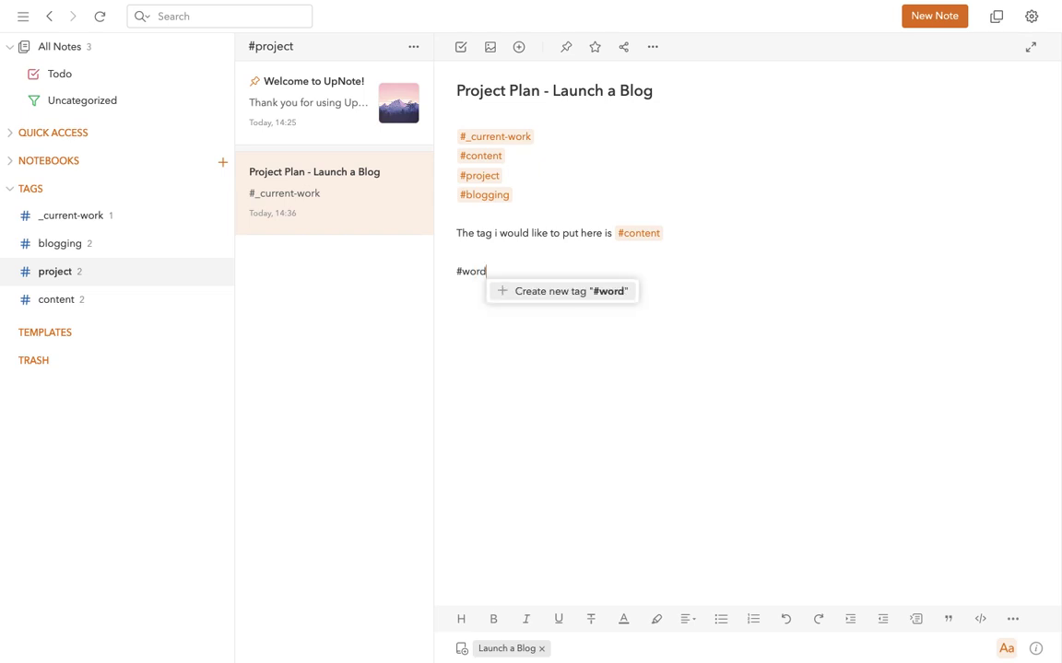
key(Return)
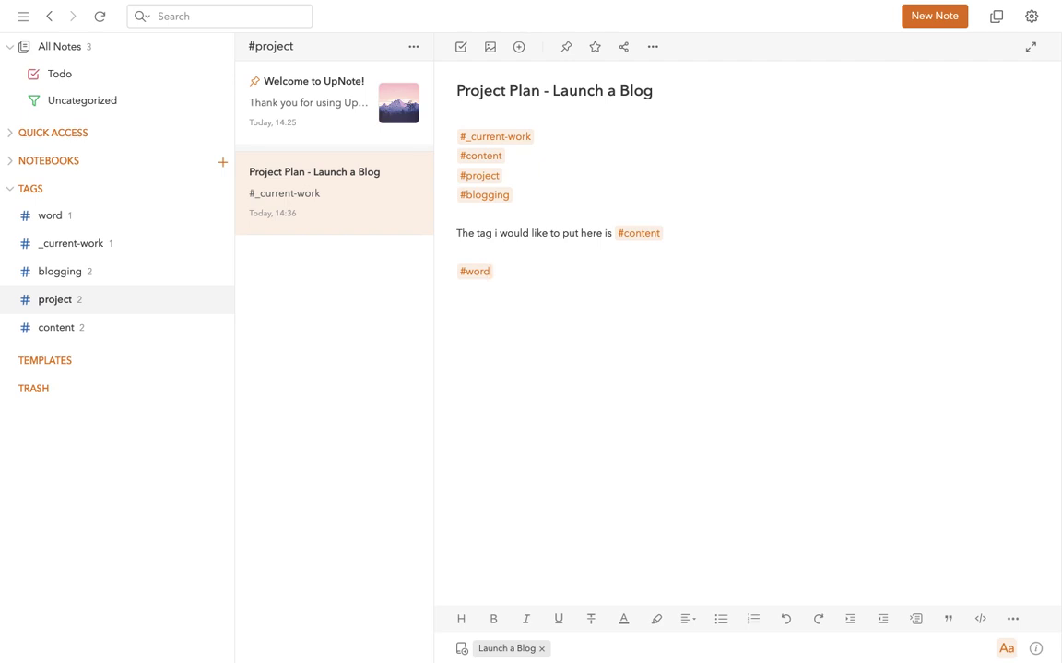
Show the notes tagged #blogging from the note's inline tag and add the Project Plan note to Quick Access.
click(482, 197)
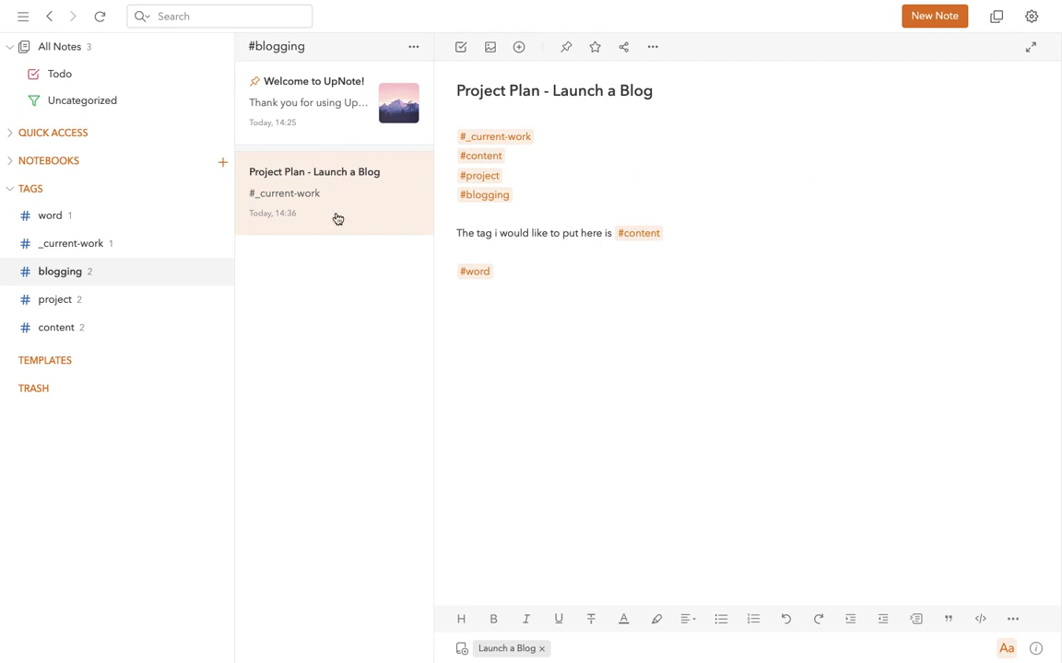
click(20, 135)
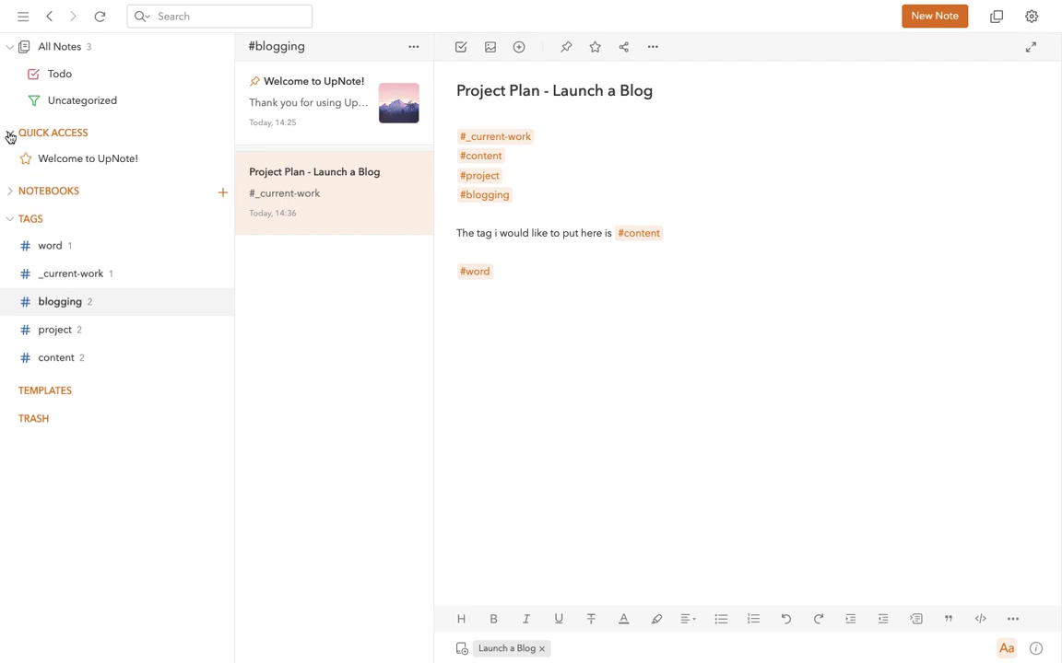
click(595, 47)
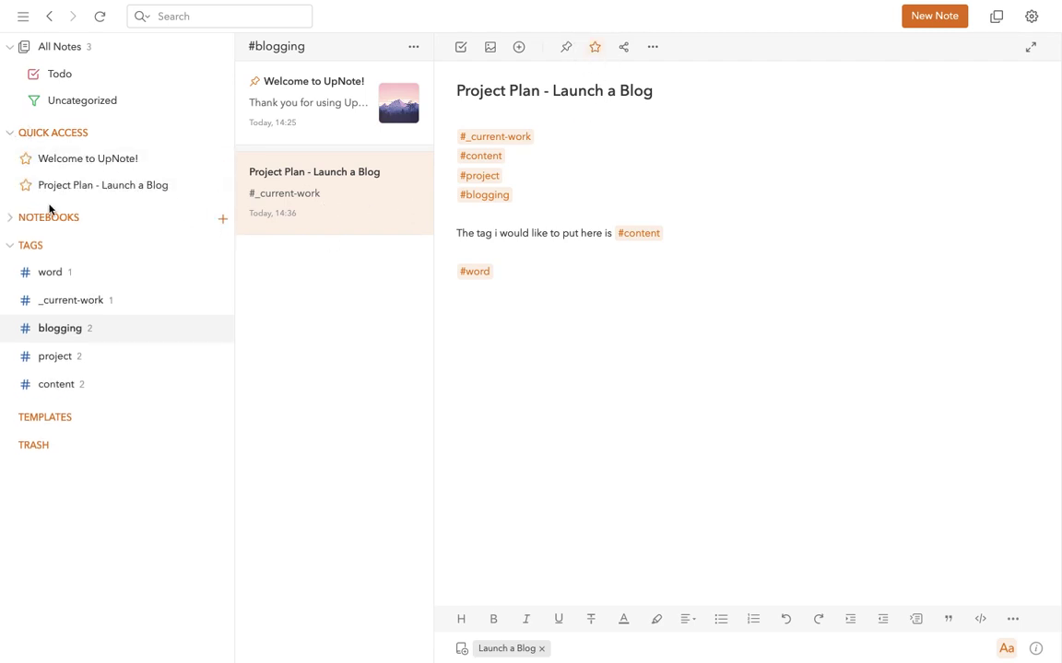
mouse_move(92, 180)
mouse_down()
mouse_move(93, 153)
mouse_move(91, 185)
mouse_up()
In the Get Started notebook, unpin the Welcome to UpNote! note and pin the Explore UpNote features note.
click(11, 219)
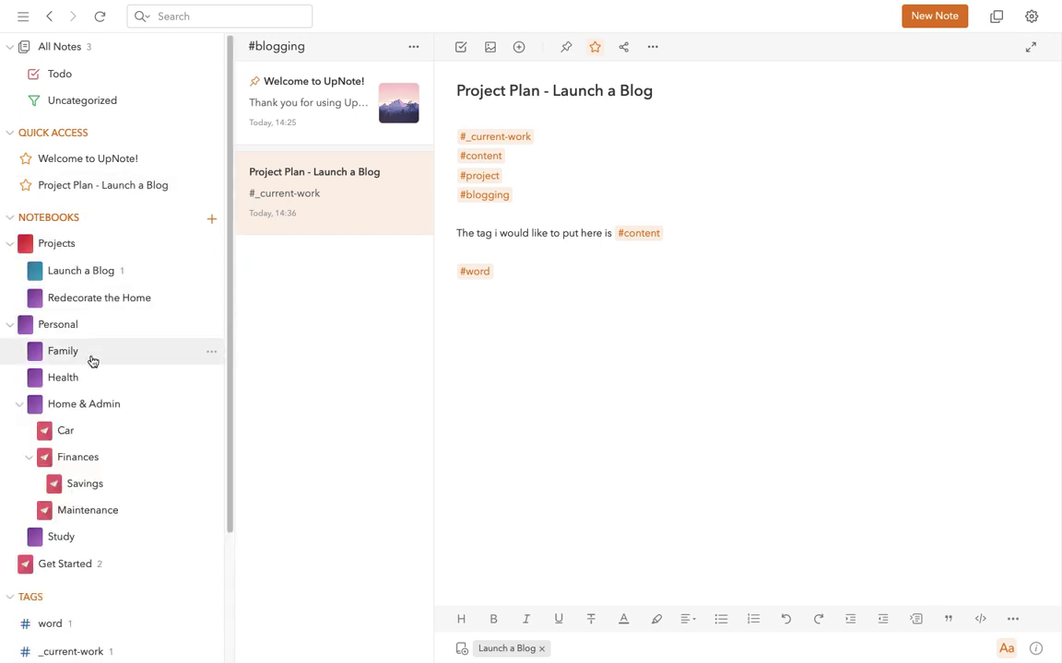
click(65, 565)
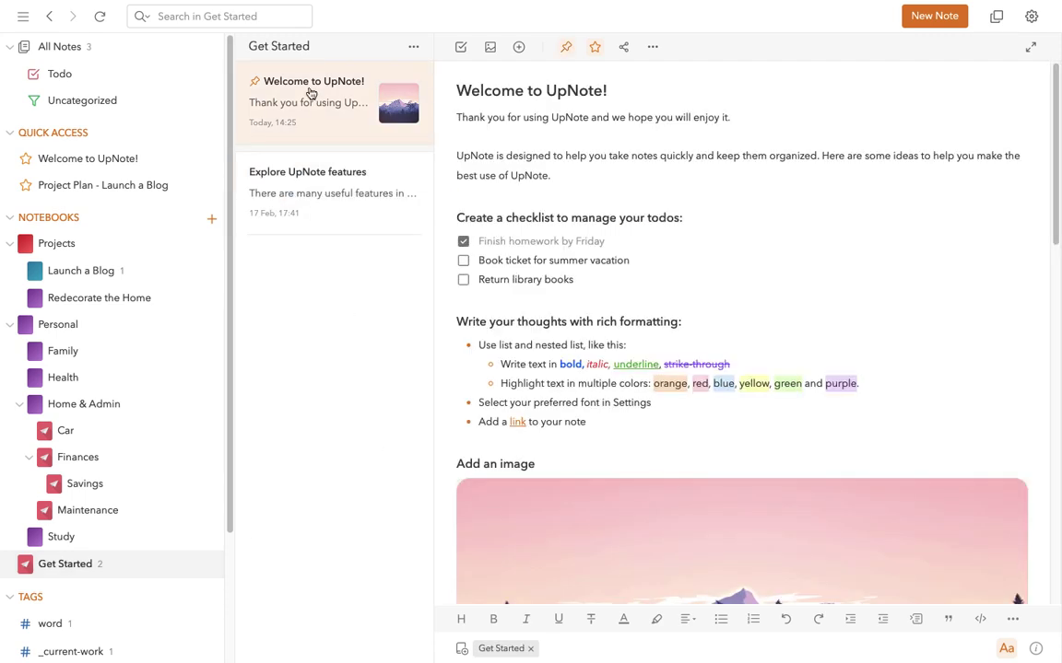
click(572, 51)
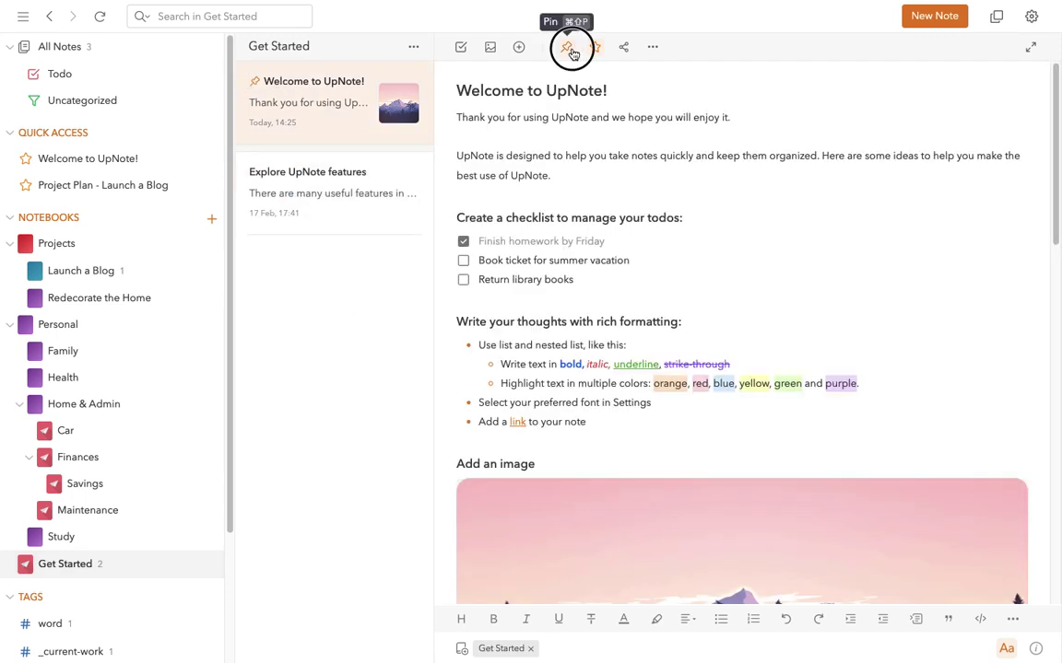
click(319, 205)
click(566, 47)
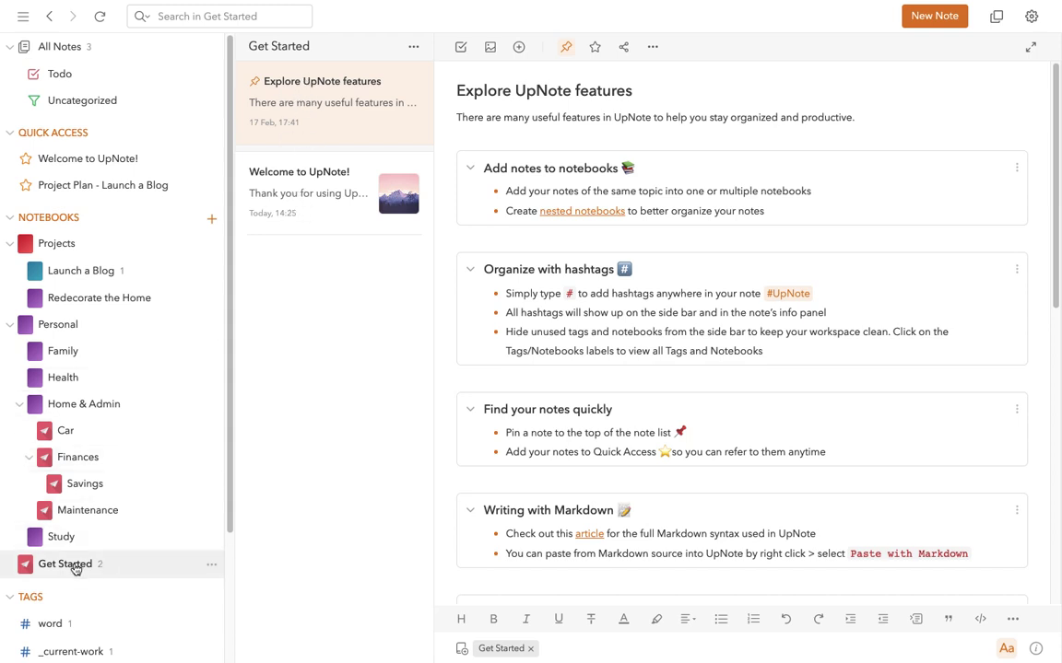
Check the order of All Notes and pin the Welcome to UpNote! note within the blogging tag.
click(83, 59)
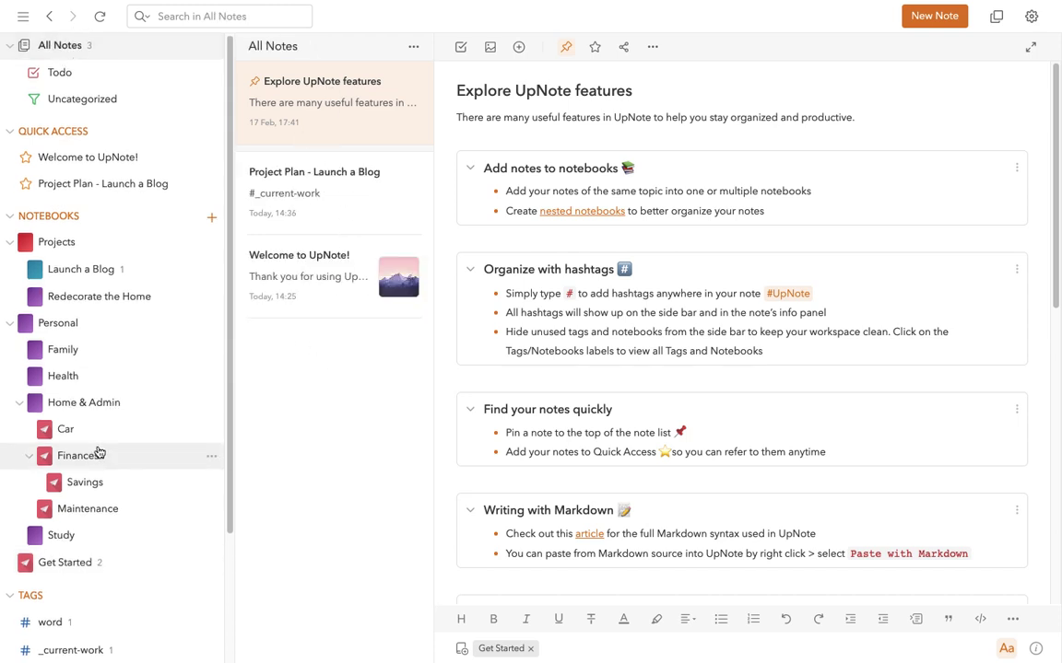
scroll(100, 456, down, 3)
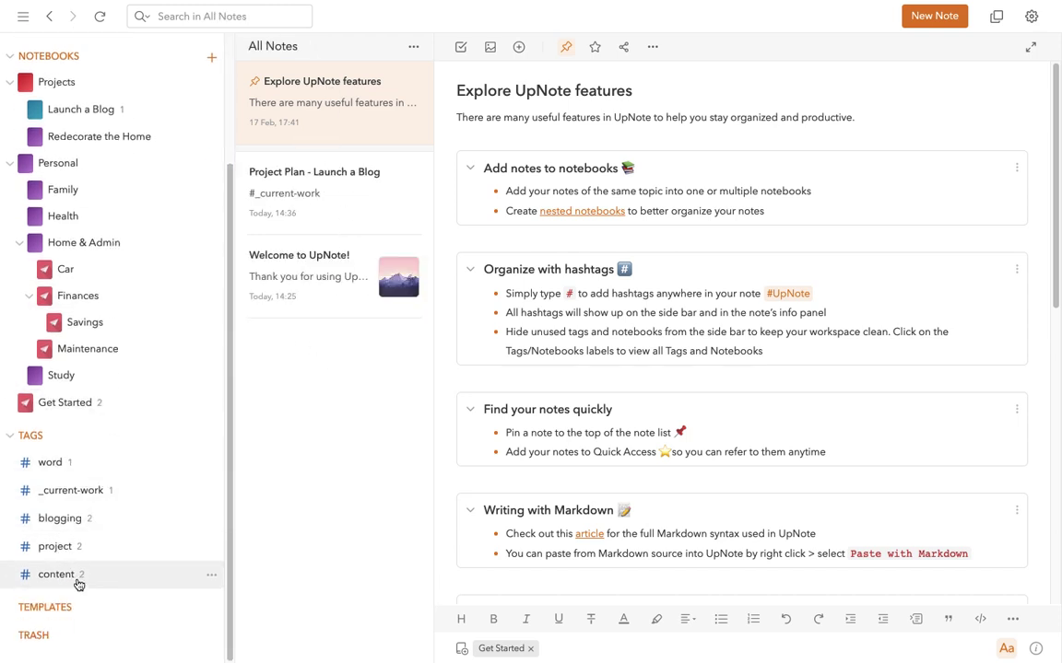
click(71, 524)
click(311, 210)
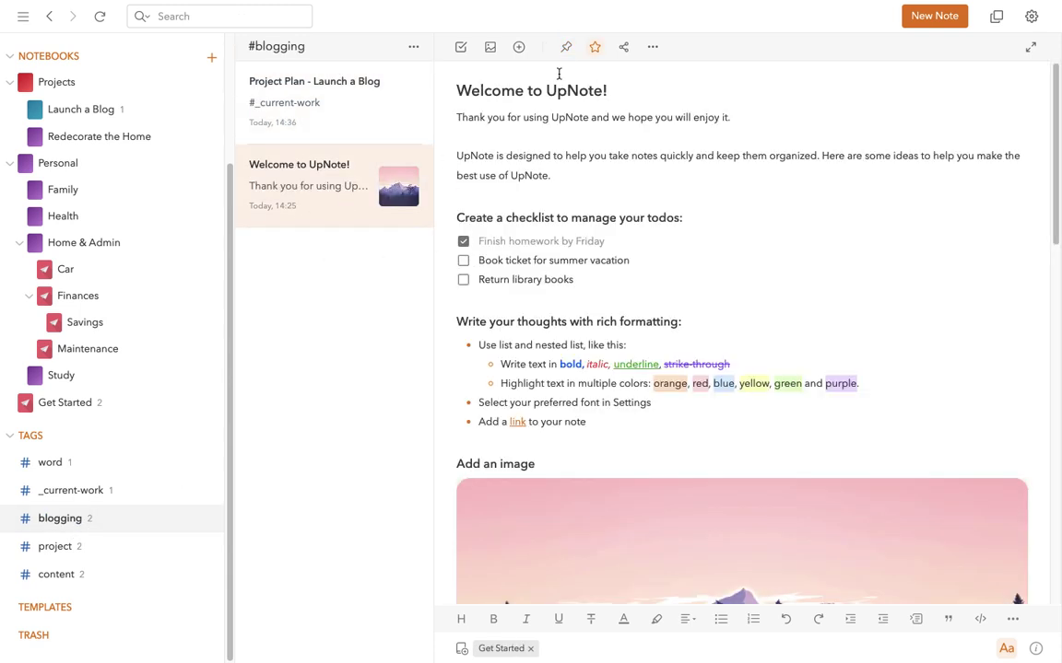
click(565, 54)
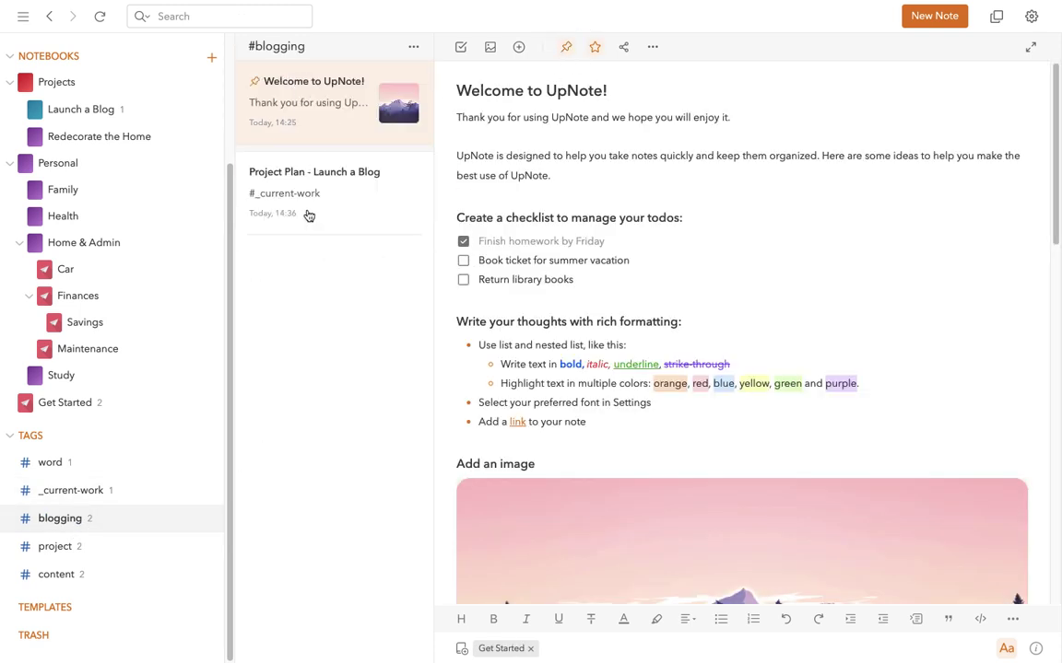